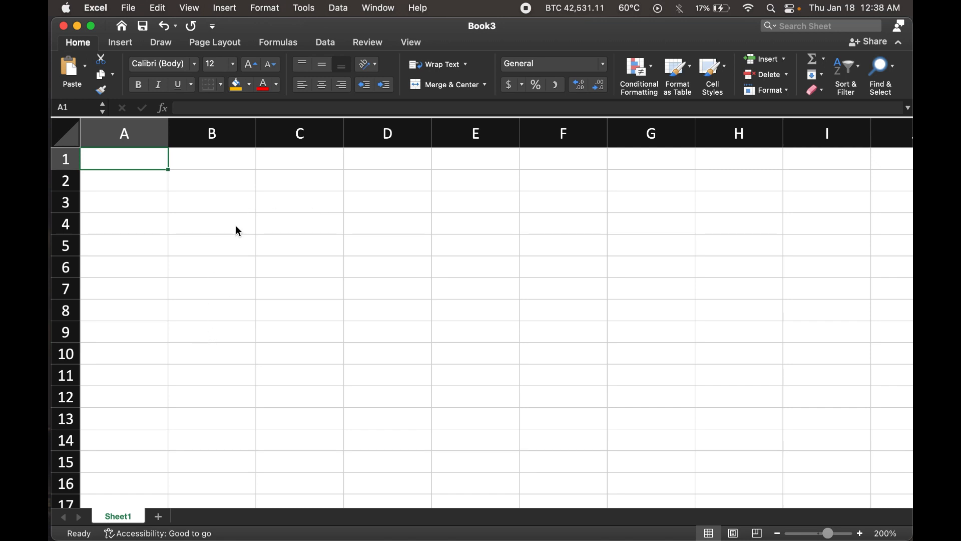
- Look through the commands available for inserting, drawing, page layout, formulas, data, reviewing and viewing, and return to the basic formatting commands
click(118, 45)
click(161, 44)
click(210, 44)
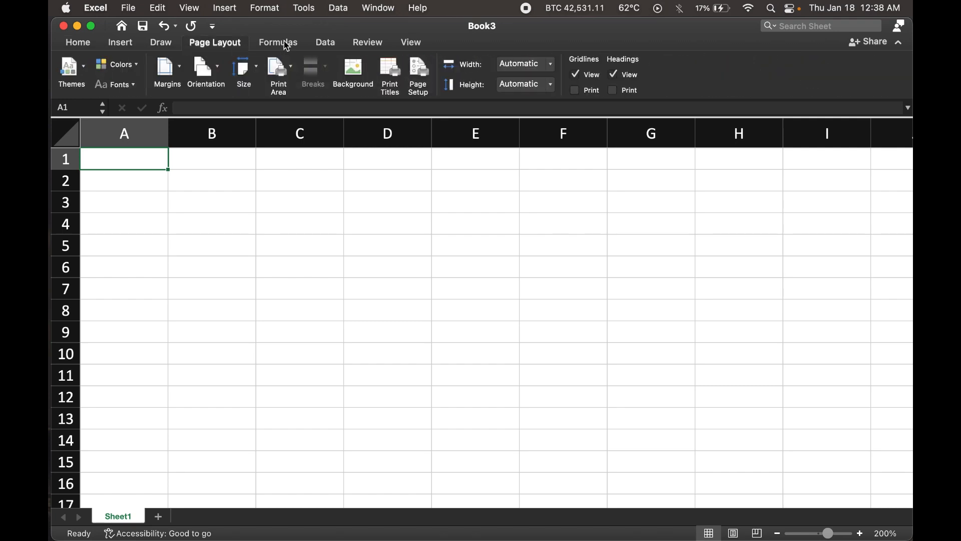
click(285, 44)
click(327, 43)
click(369, 44)
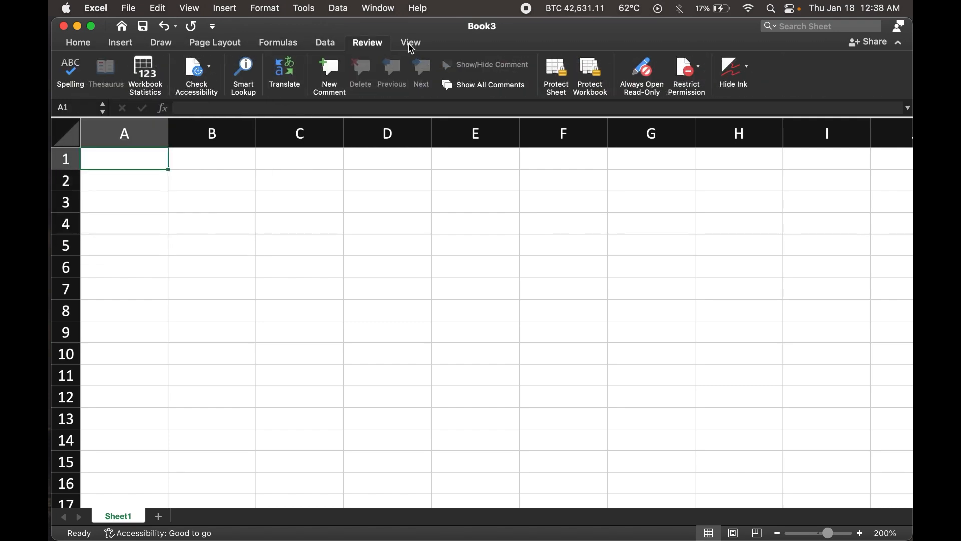
click(412, 45)
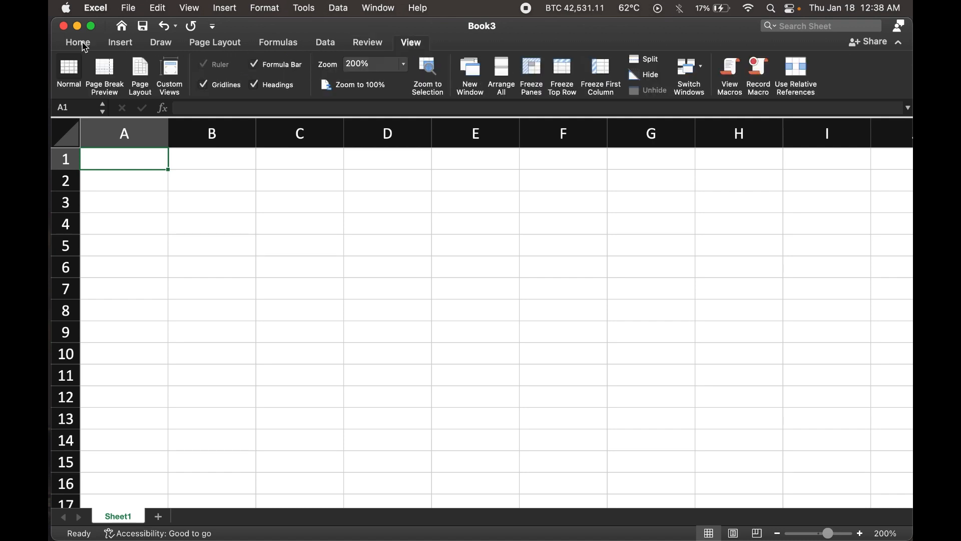
click(83, 45)
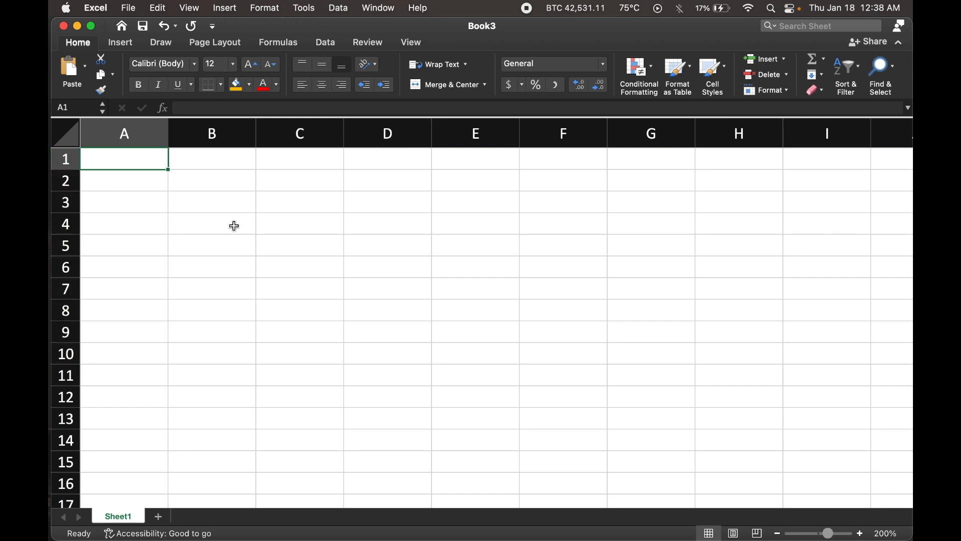
click(219, 210)
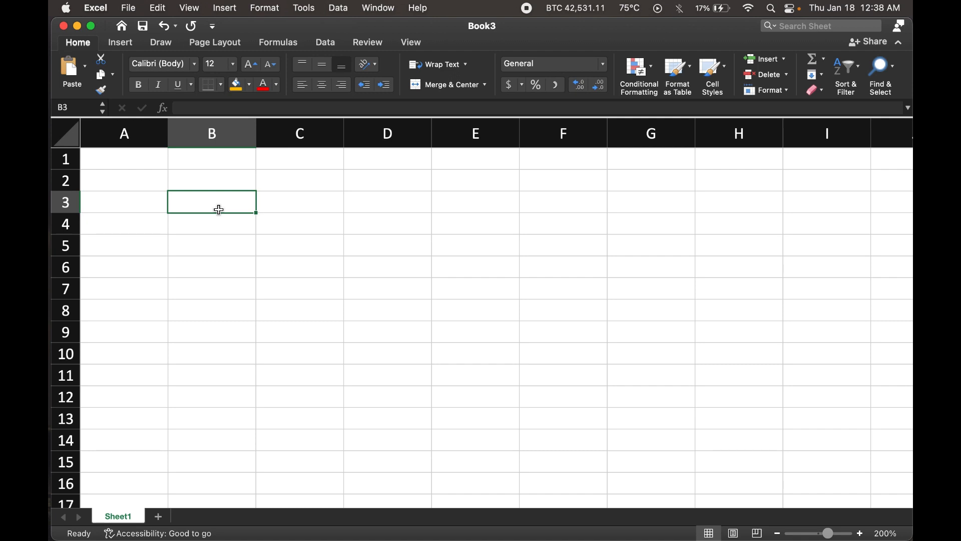
click(320, 201)
click(364, 201)
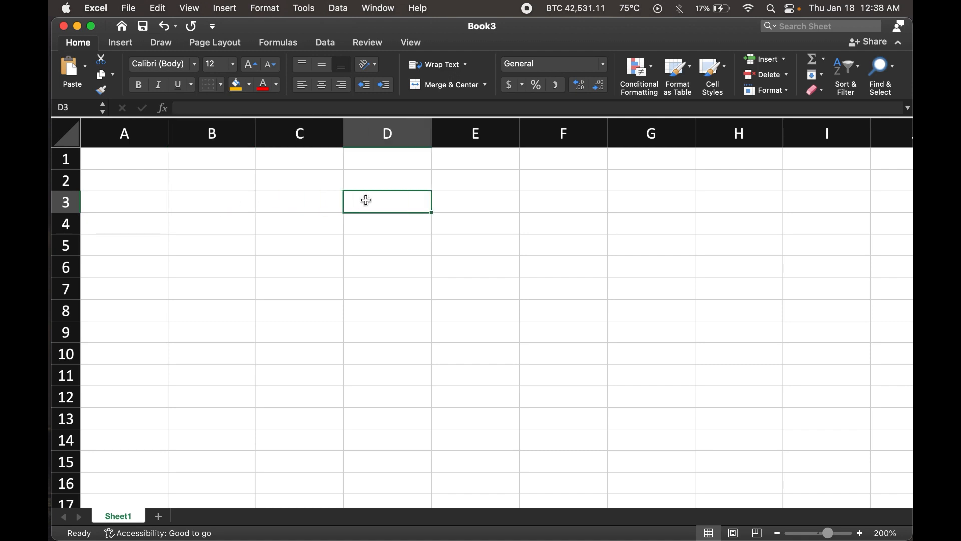
- Enter the header "Cups of Coffee" in cell B3 and widen column B to fit the text
click(225, 210)
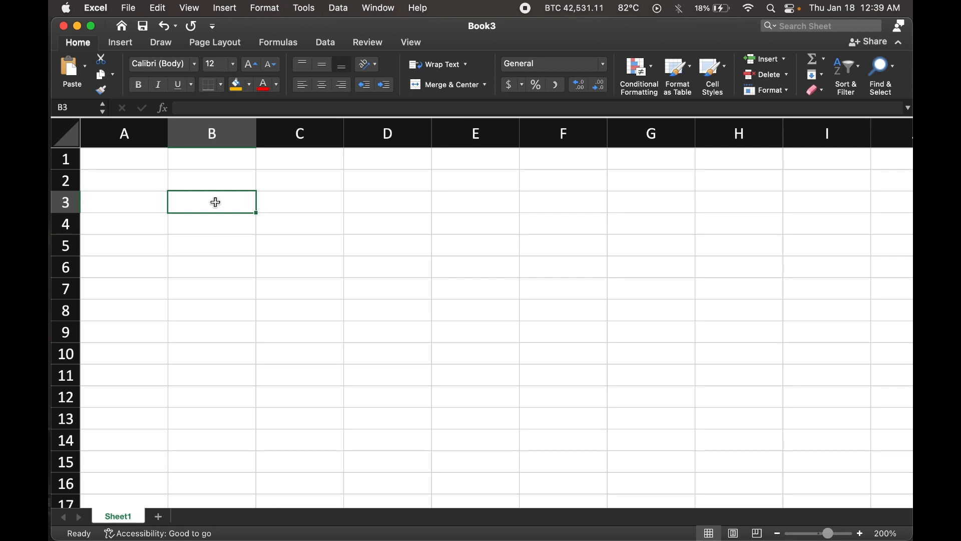
text(Cups of)
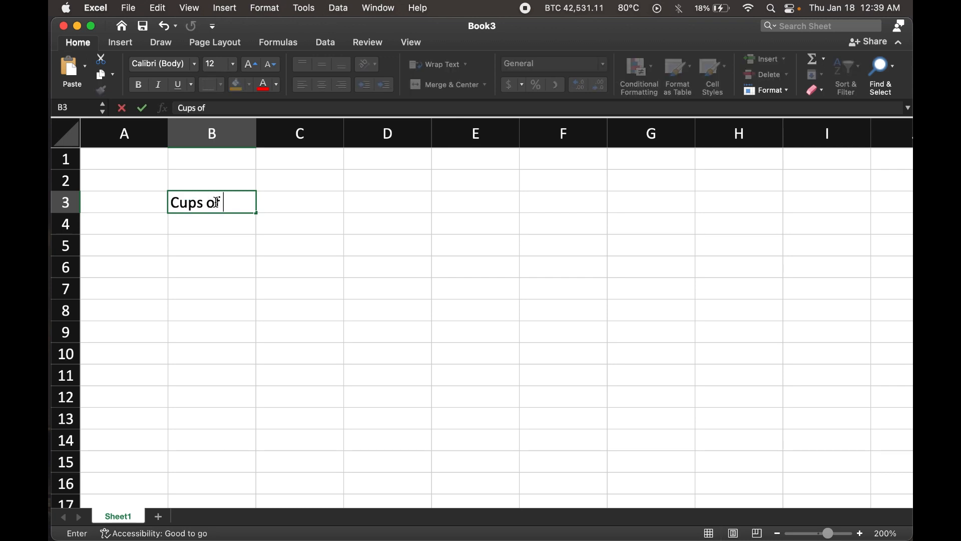
text( Coffee)
key(Return)
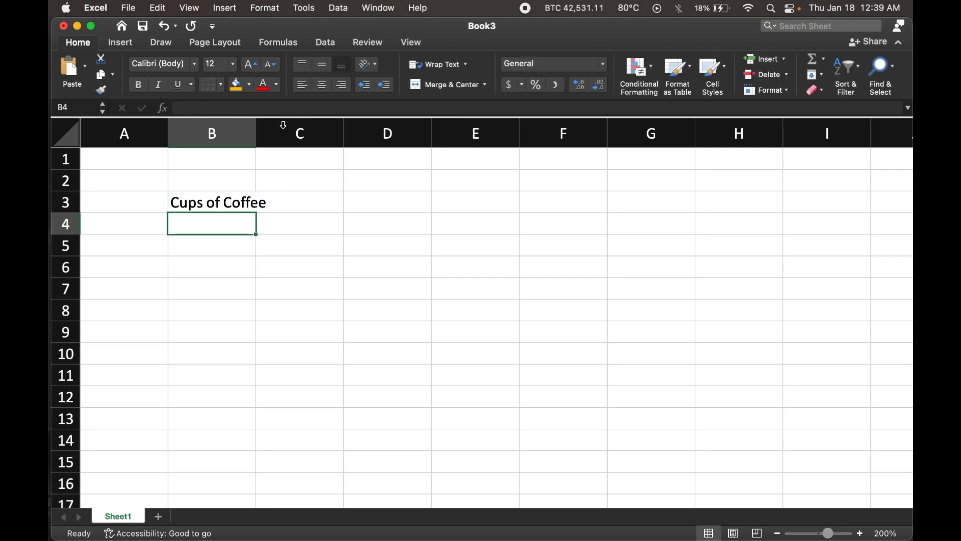
drag(255, 135, 273, 136)
click(245, 201)
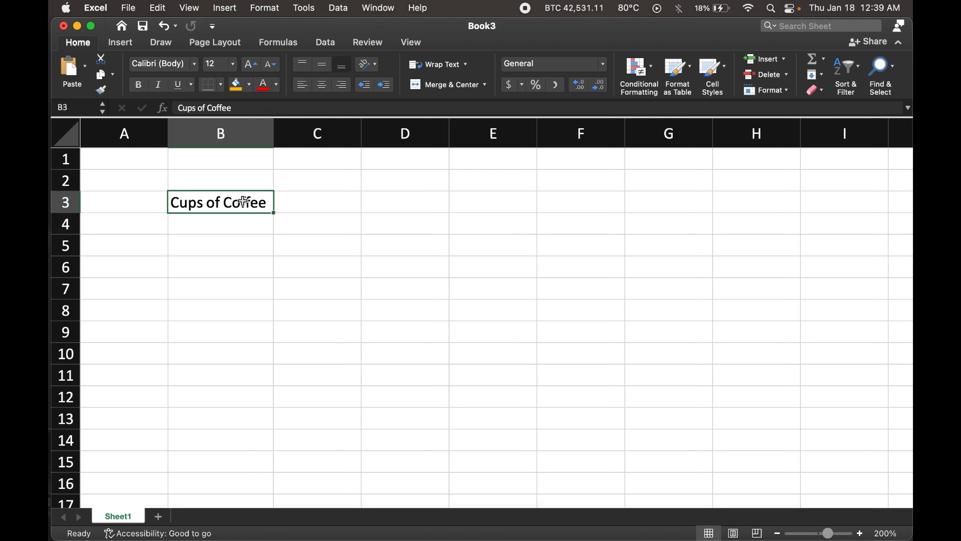
- Enter the values 2, 3, 1, 5, 2 and 3 in cells B4 to B9
click(225, 228)
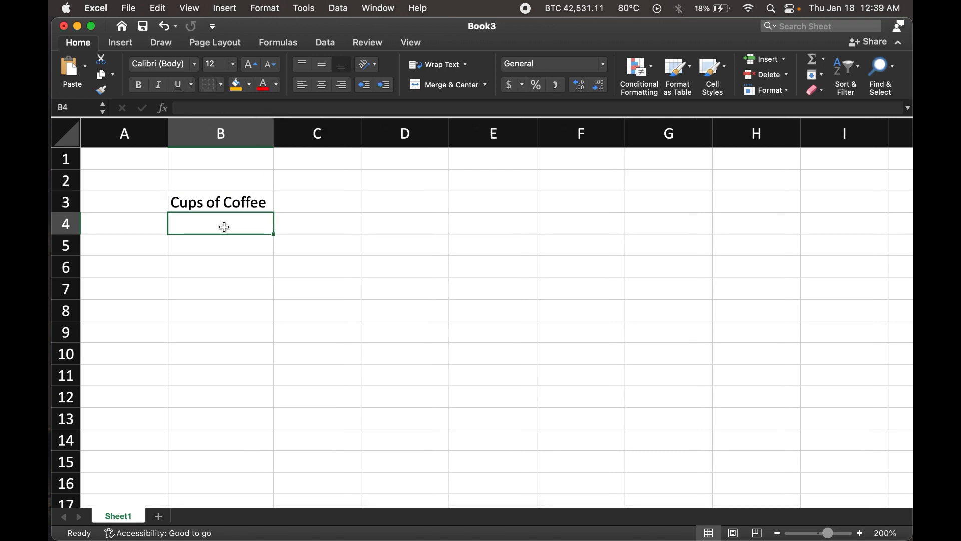
text(2)
key(Return)
text(3)
key(Return)
text(1)
key(Return)
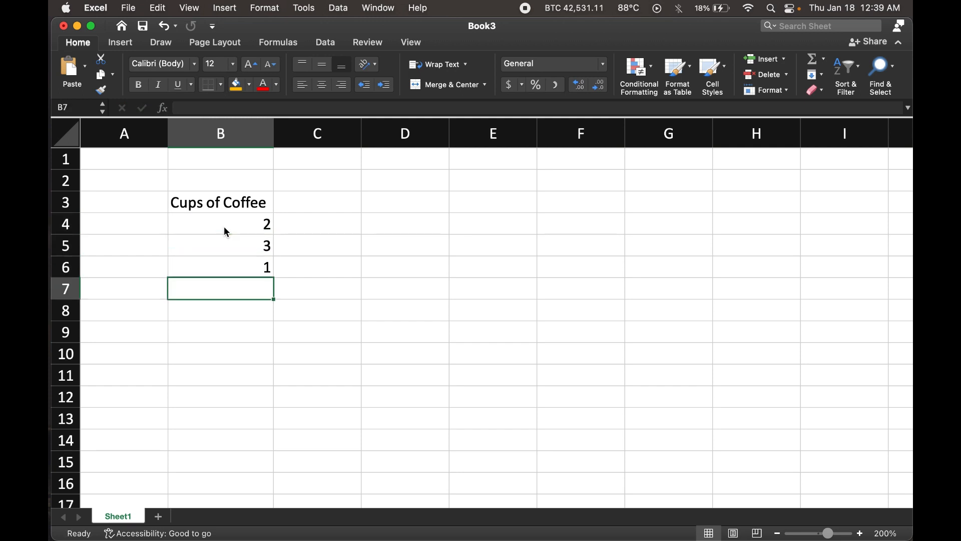
text(5)
key(Return)
text(2)
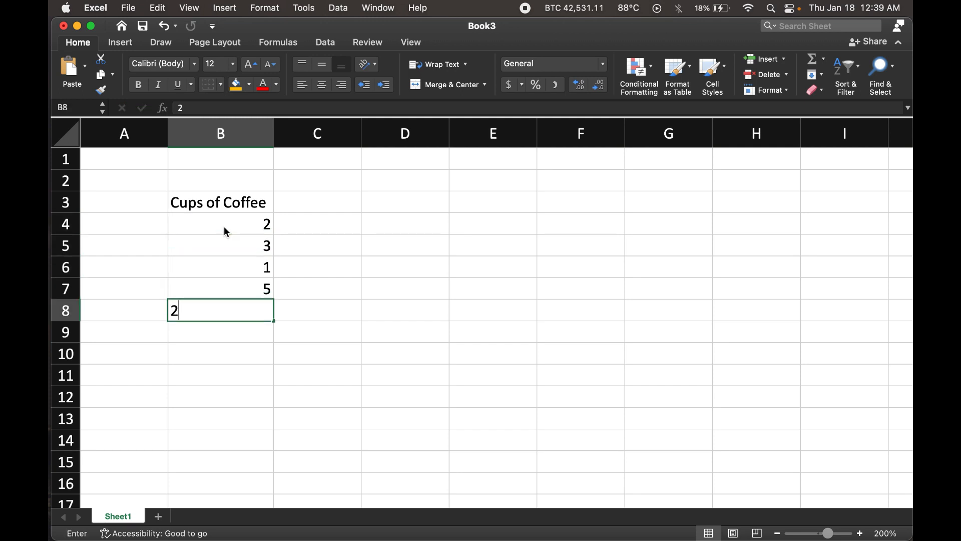
key(Return)
text(3)
key(Return)
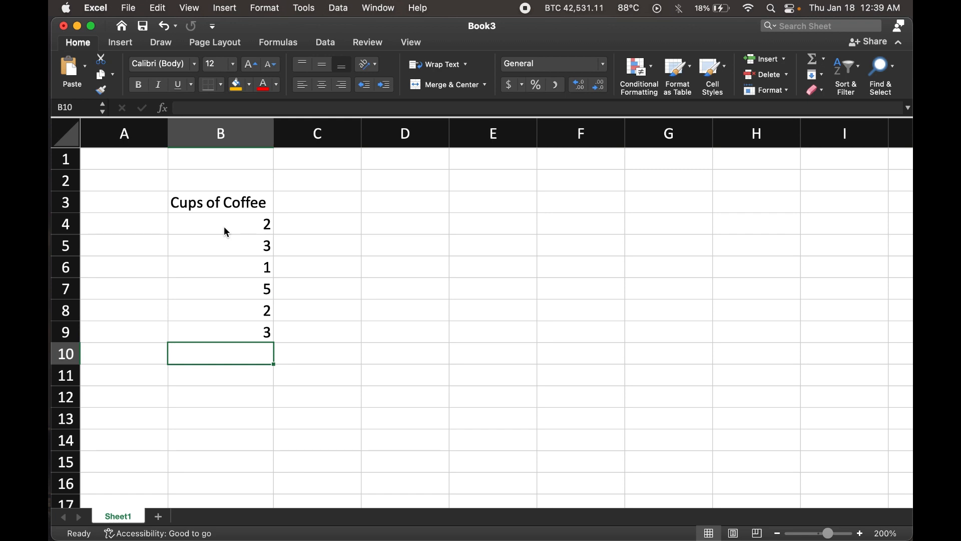
click(233, 227)
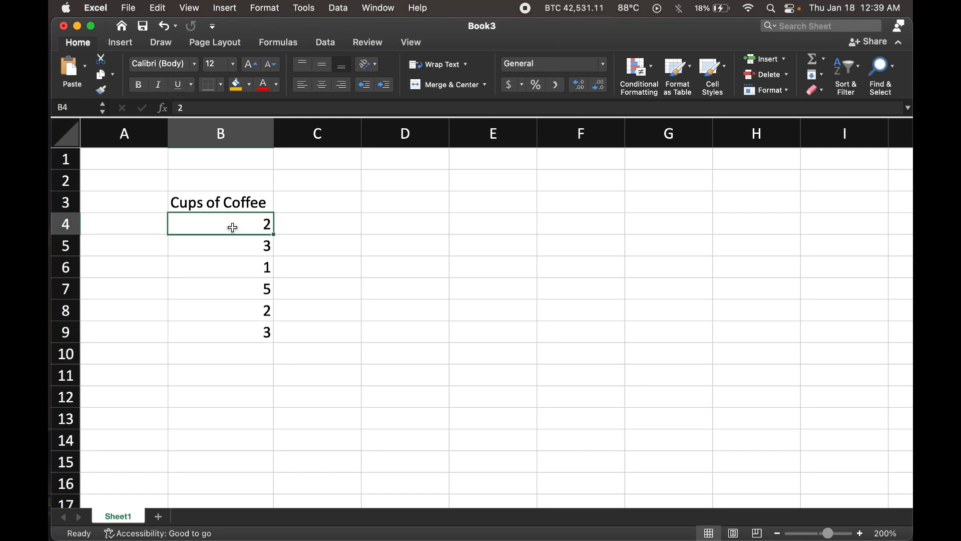
click(204, 243)
click(208, 264)
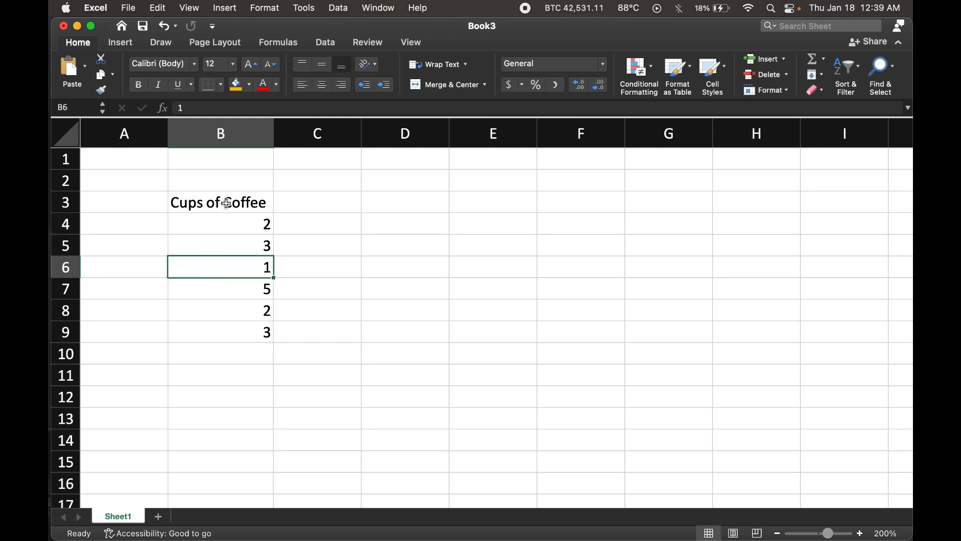
- Center the numbers in B4:B9 horizontally and make the header in B3 bold
click(225, 224)
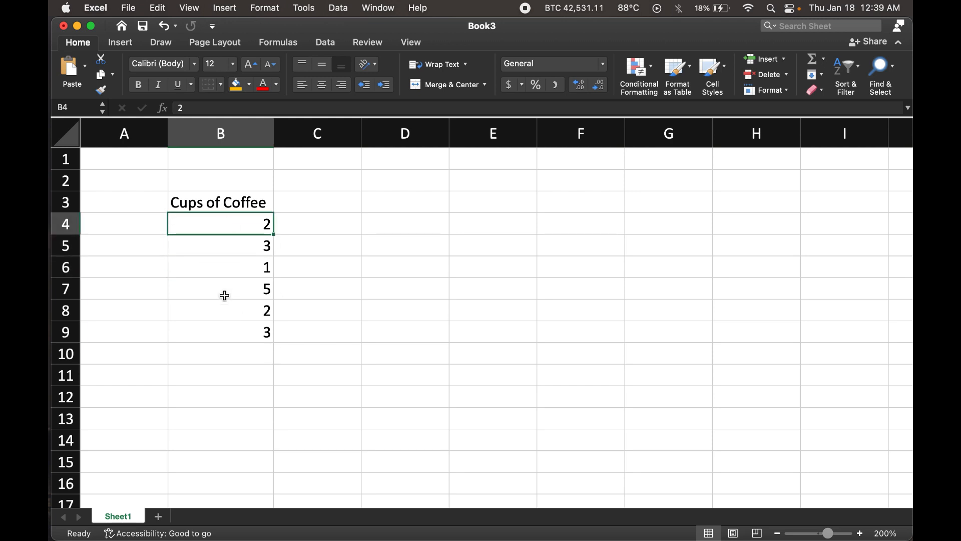
shift+click(220, 330)
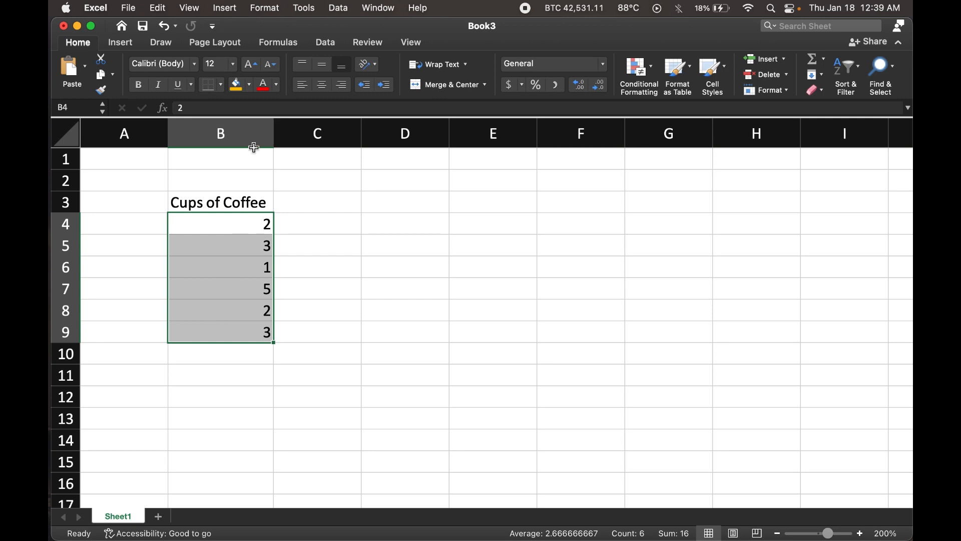
click(323, 86)
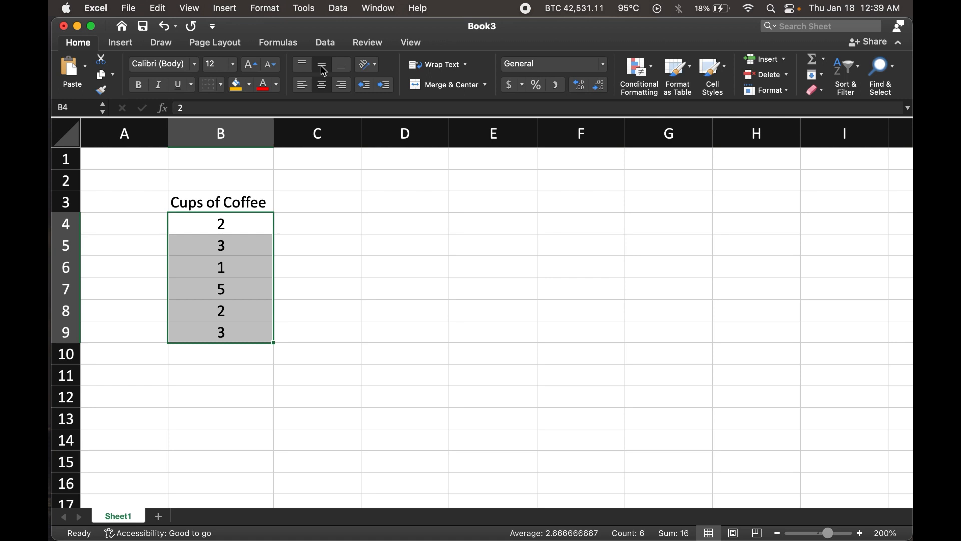
click(243, 201)
key(super+b)
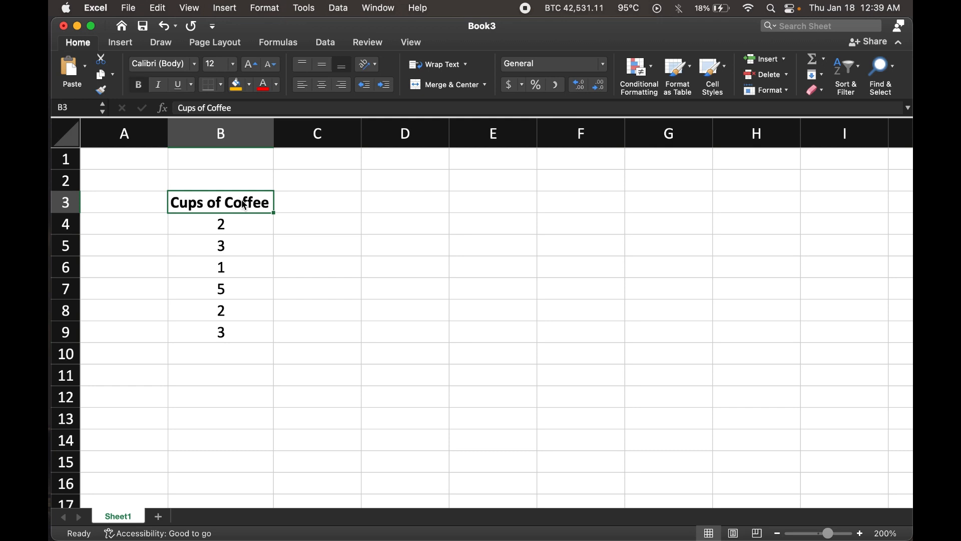
- Apply all borders to the header and its values in B3:B9
shift+click(235, 330)
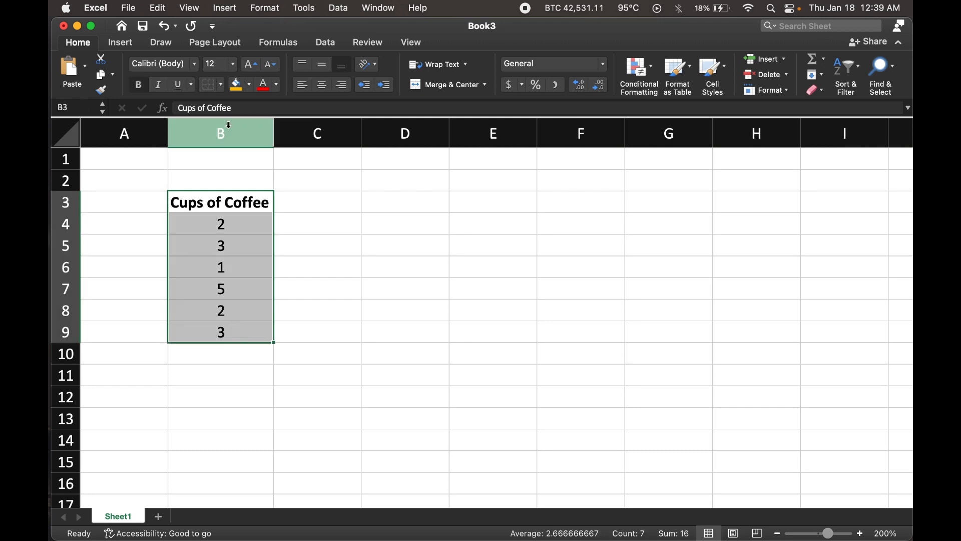
click(221, 85)
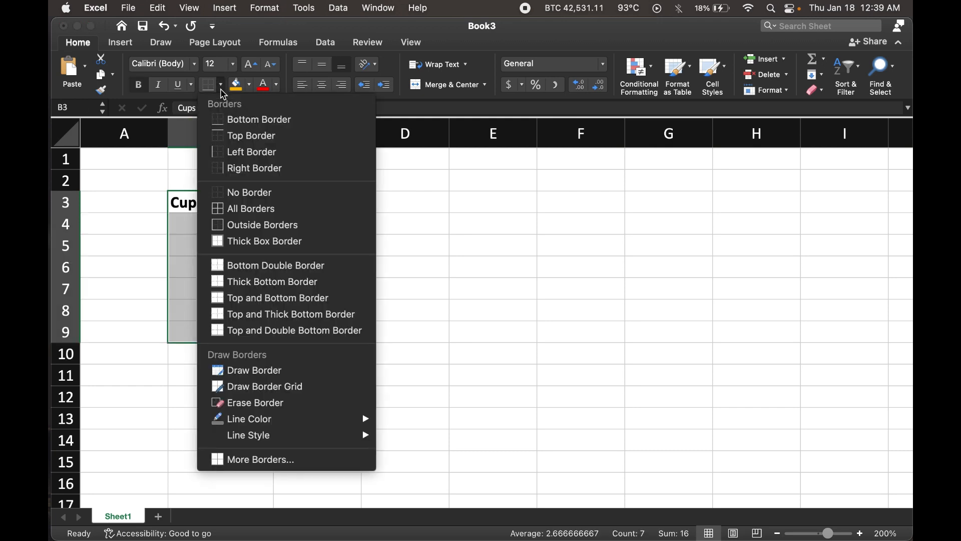
click(249, 209)
click(325, 219)
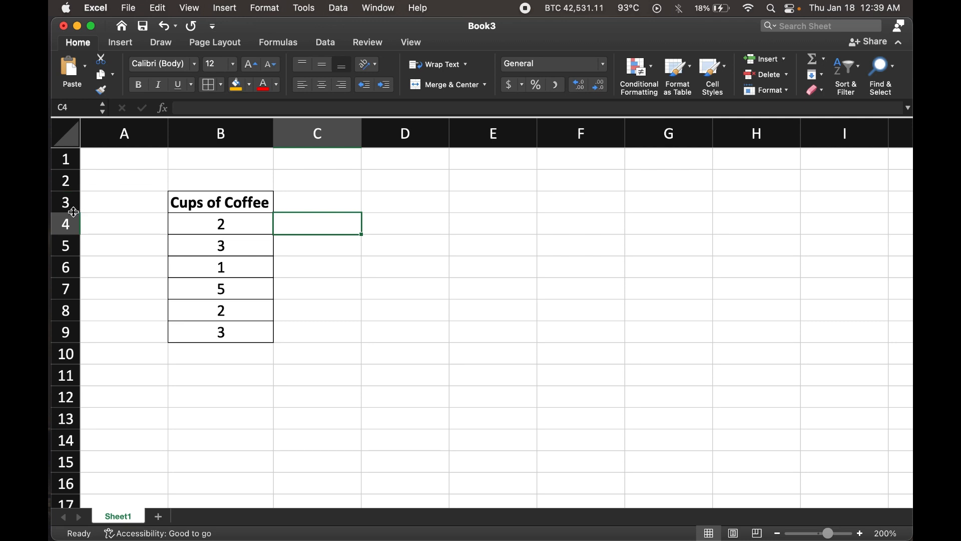
- Make row 3 about twice as tall and align the header in B3 to the vertical middle of the cell
drag(76, 213, 74, 233)
click(215, 215)
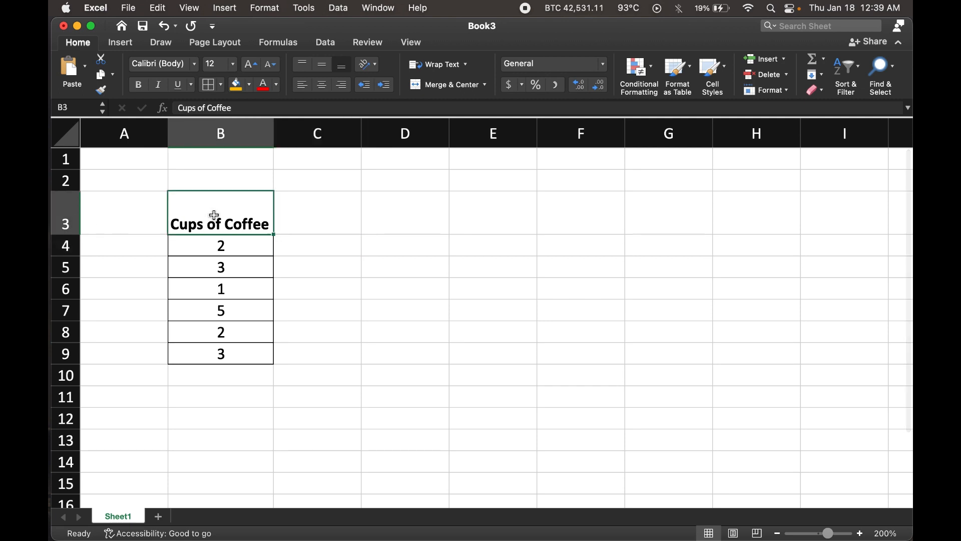
click(323, 64)
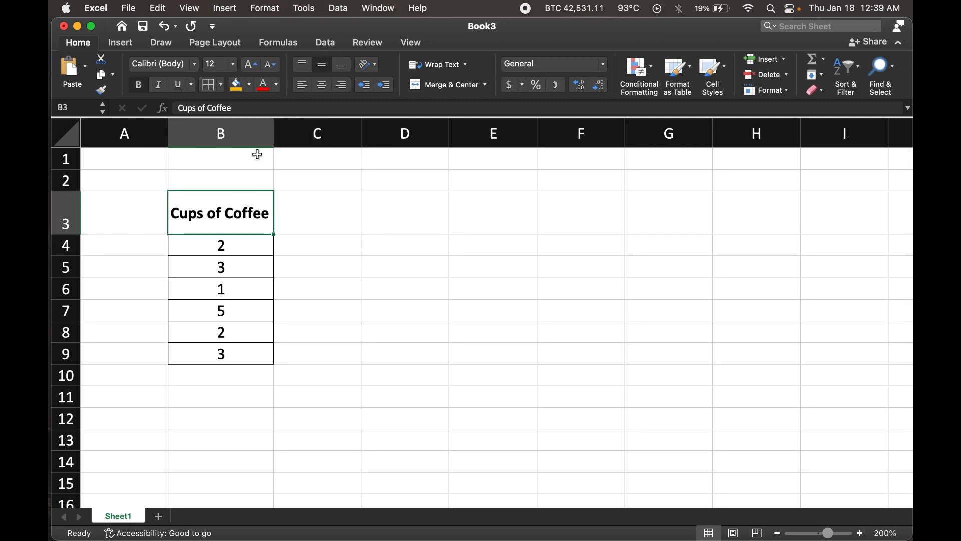
drag(273, 135, 252, 139)
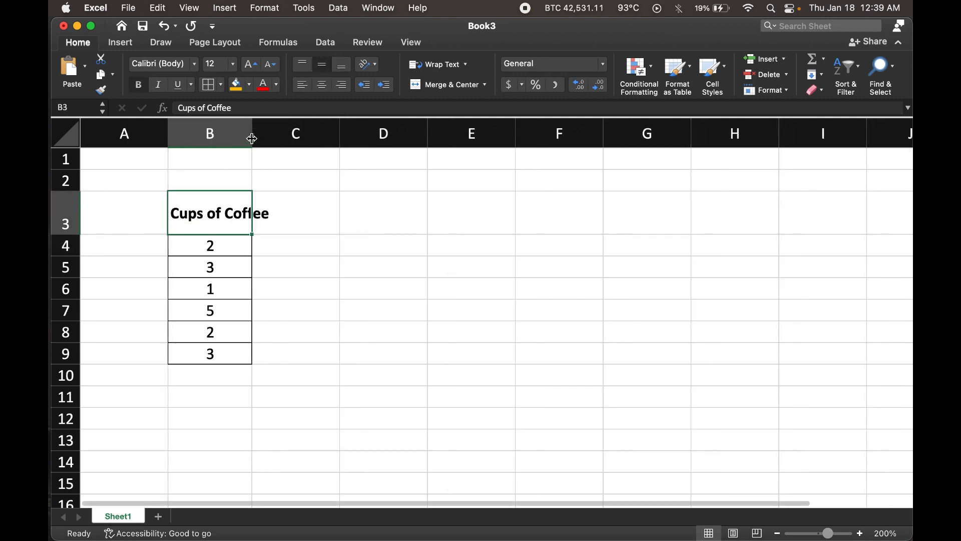
key(super+z)
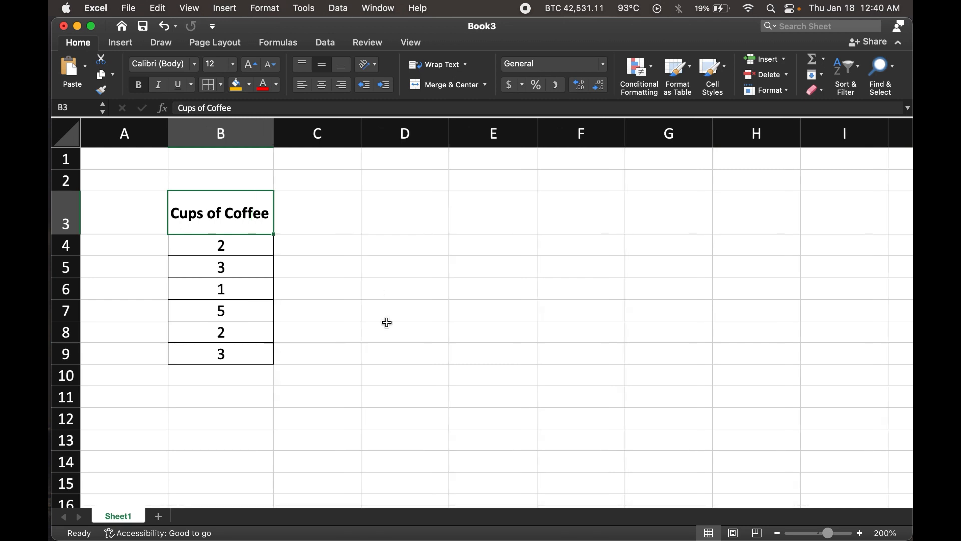
- Select the coffee values in B4:B9 and check their average, count and sum
click(258, 249)
shift+click(251, 349)
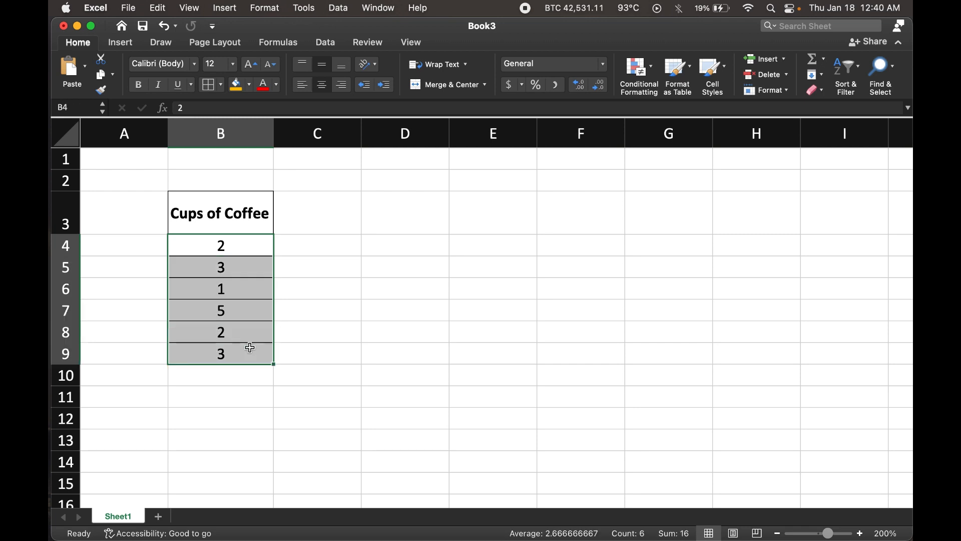
click(310, 251)
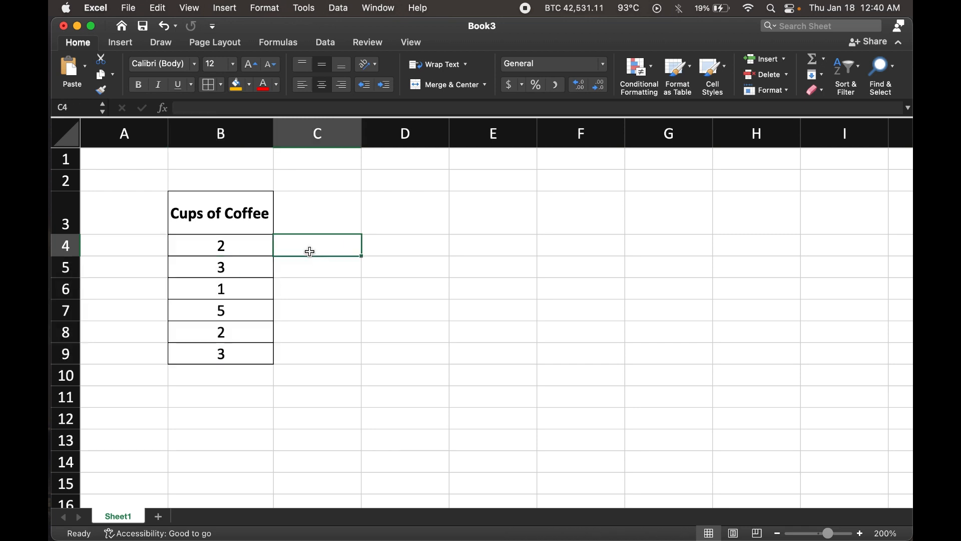
click(245, 258)
click(237, 246)
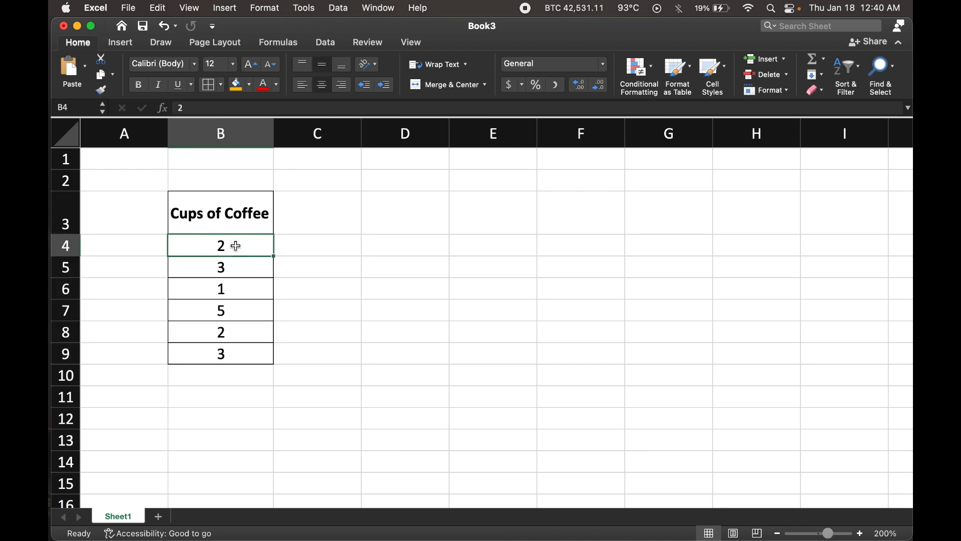
scroll(237, 246, up, 5)
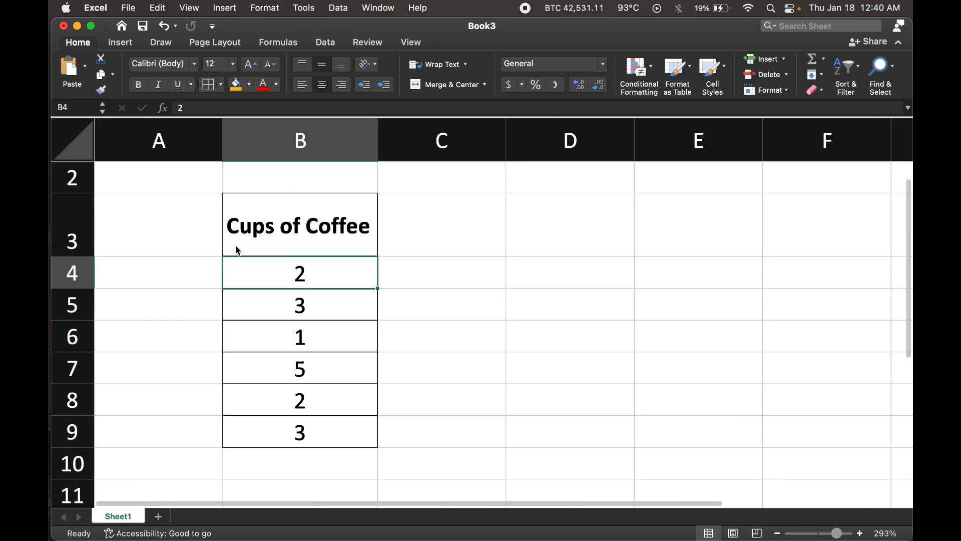
shift+click(273, 431)
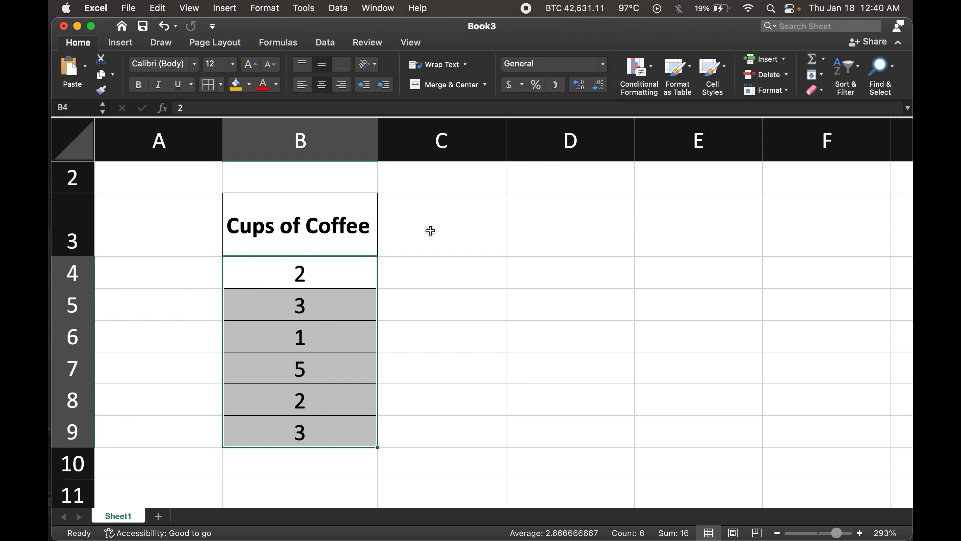
click(425, 269)
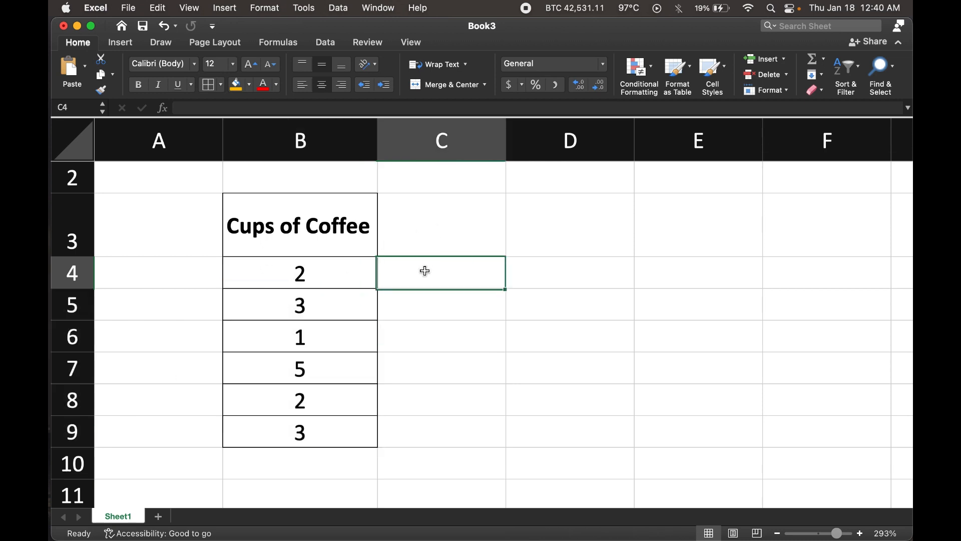
click(316, 134)
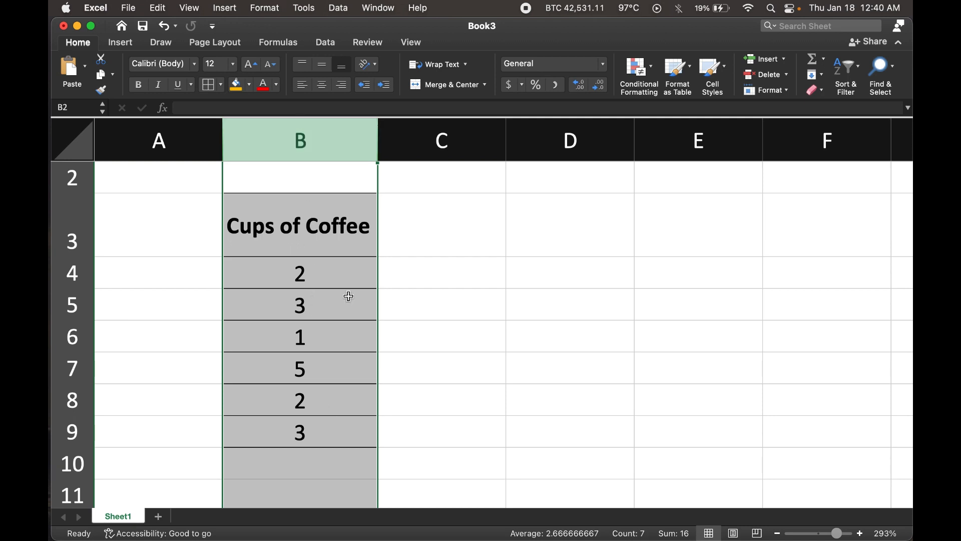
click(415, 283)
drag(335, 276, 322, 427)
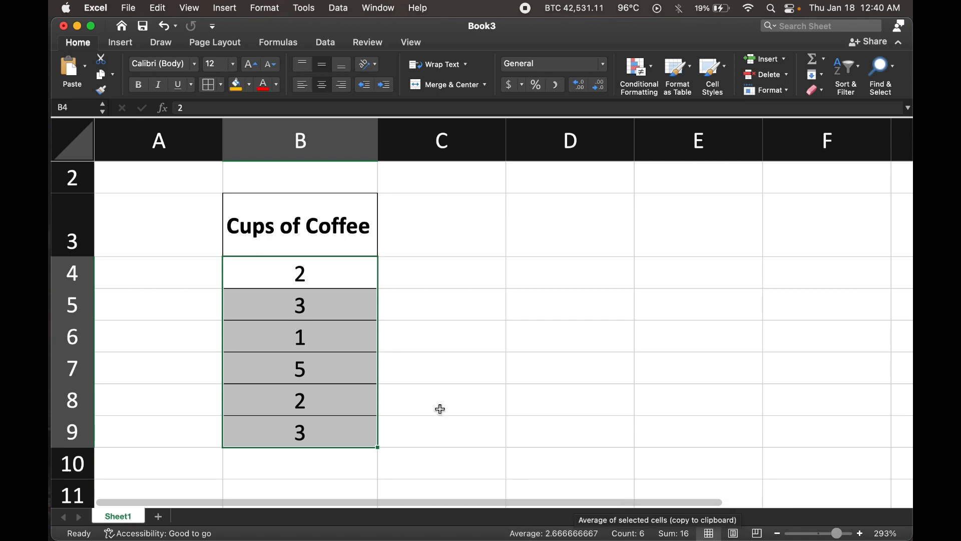
- Start a formula in cell B10, directly below the coffee values
click(339, 464)
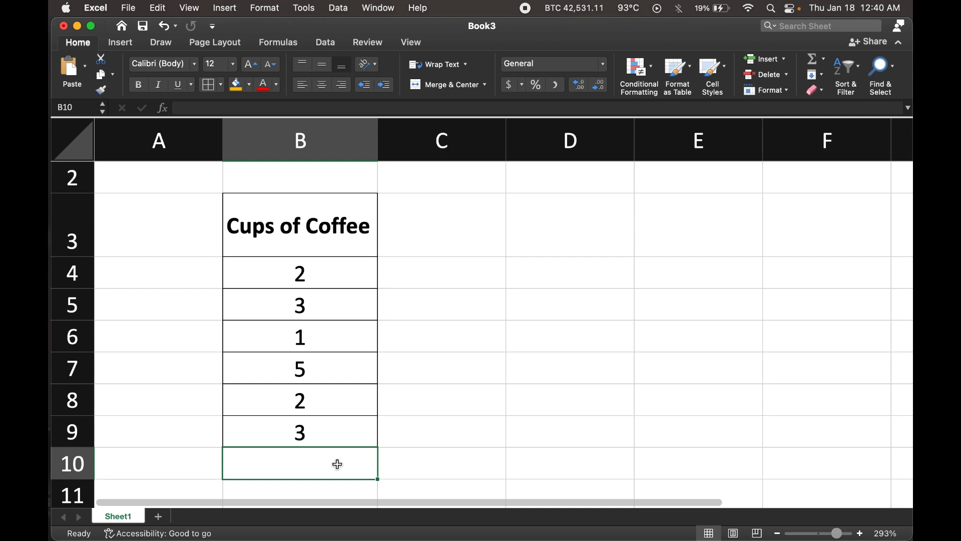
text(=)
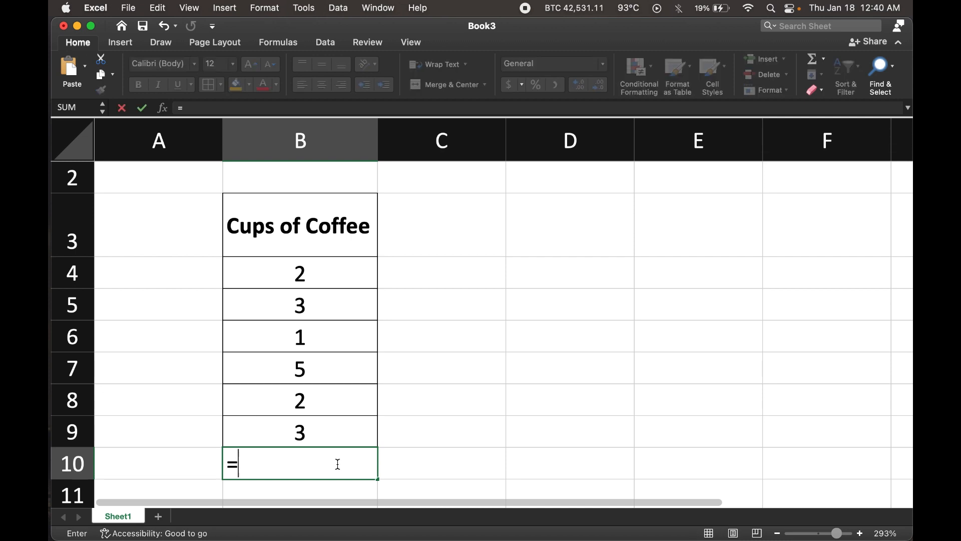
text(SUM)
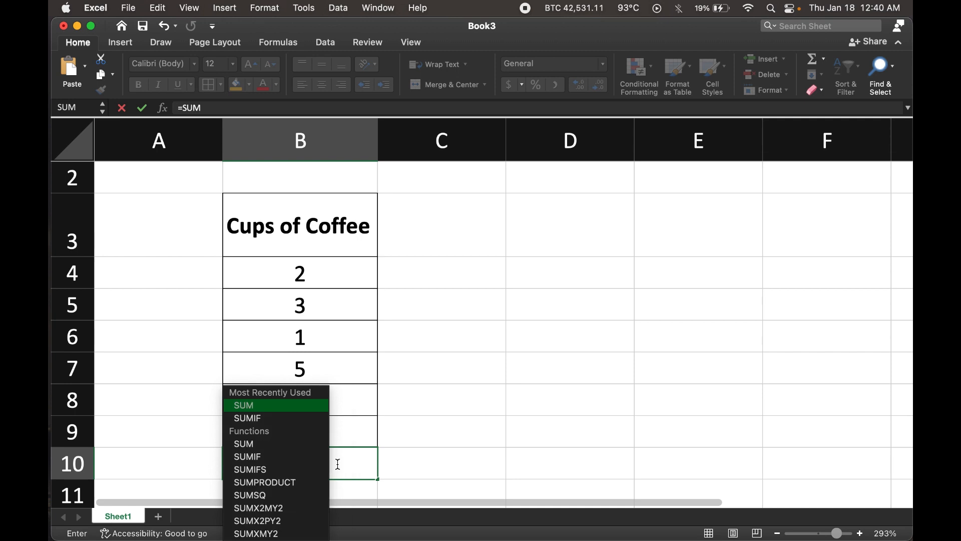
click(260, 413)
click(260, 413)
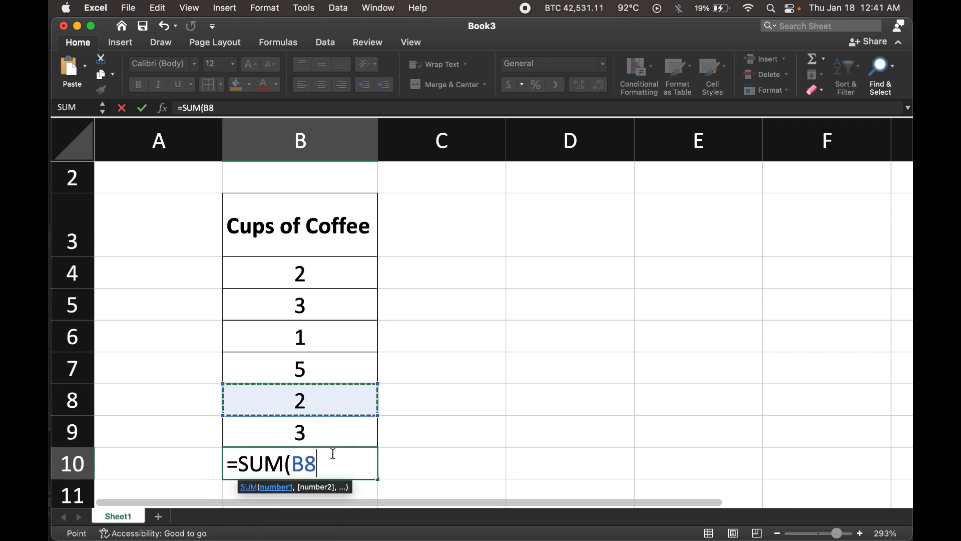
key(BackSpace)
key(BackSpace)
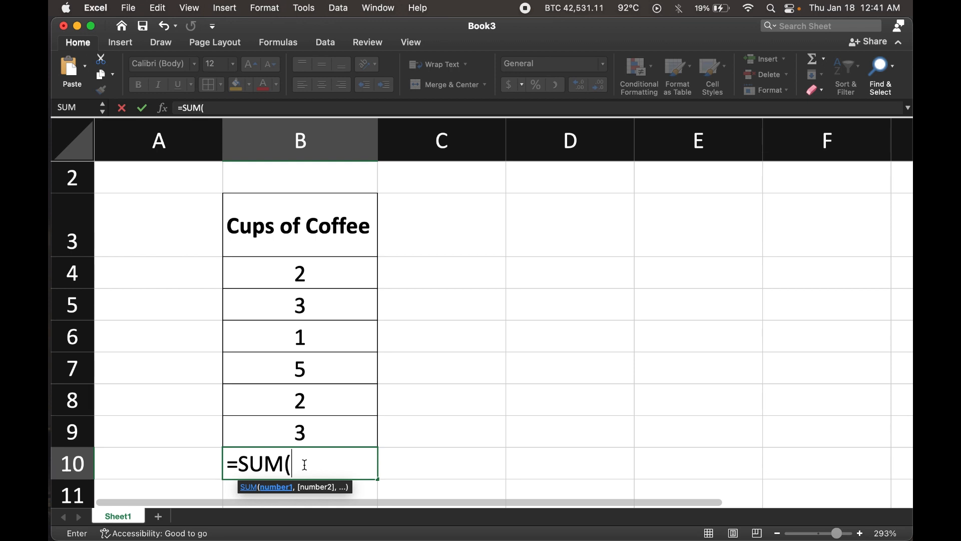
key(BackSpace)
key(BackSpace)
key(BackSpace)
key(BackSpace)
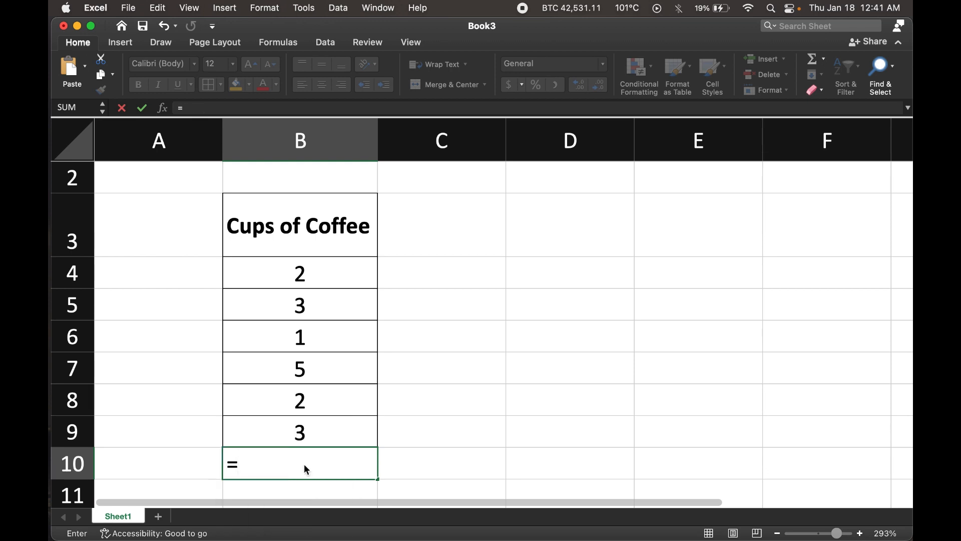
- Complete the formula in B10 as =SUM(B4,B5,B6,B7,B8,B9), adding each coffee value as a separate argument
text(SUM)
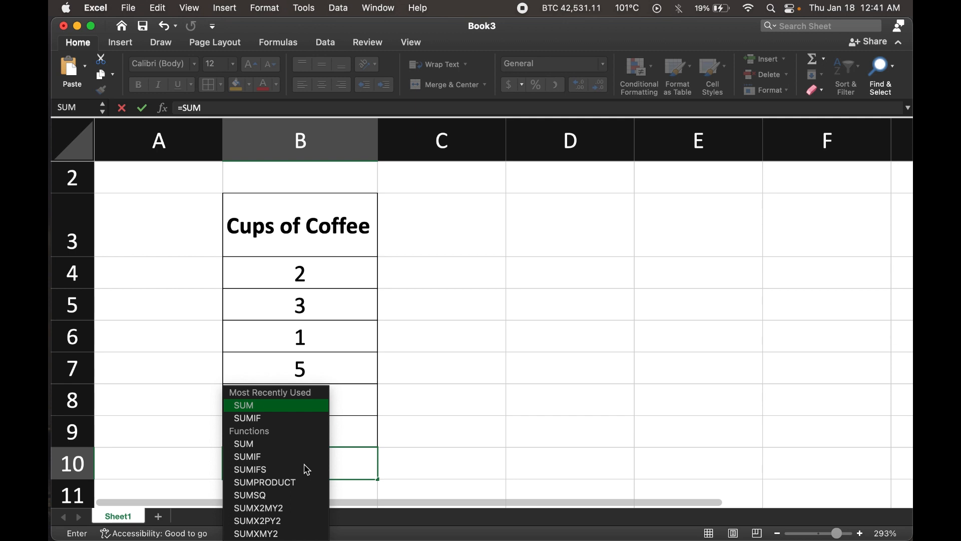
text(()
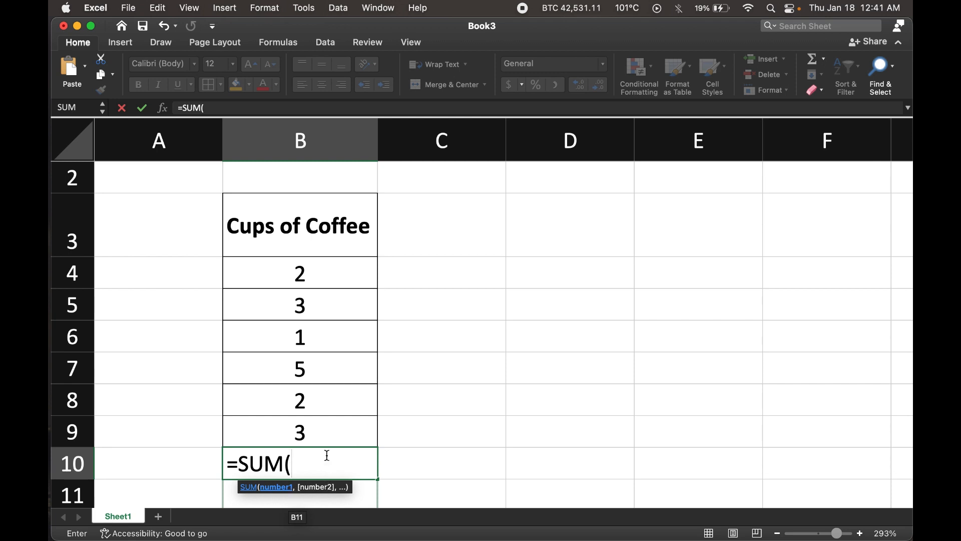
click(322, 276)
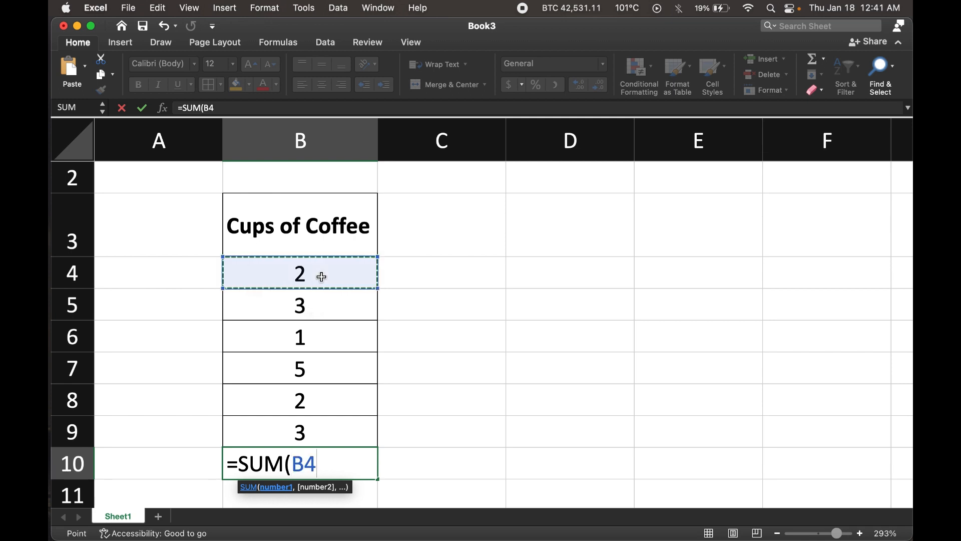
text(,)
click(321, 304)
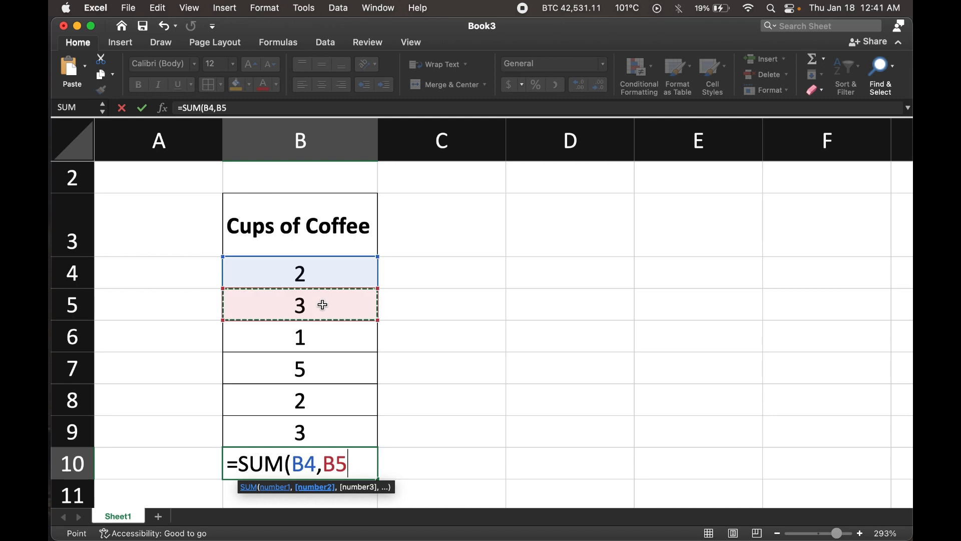
text(,)
click(321, 335)
text(,)
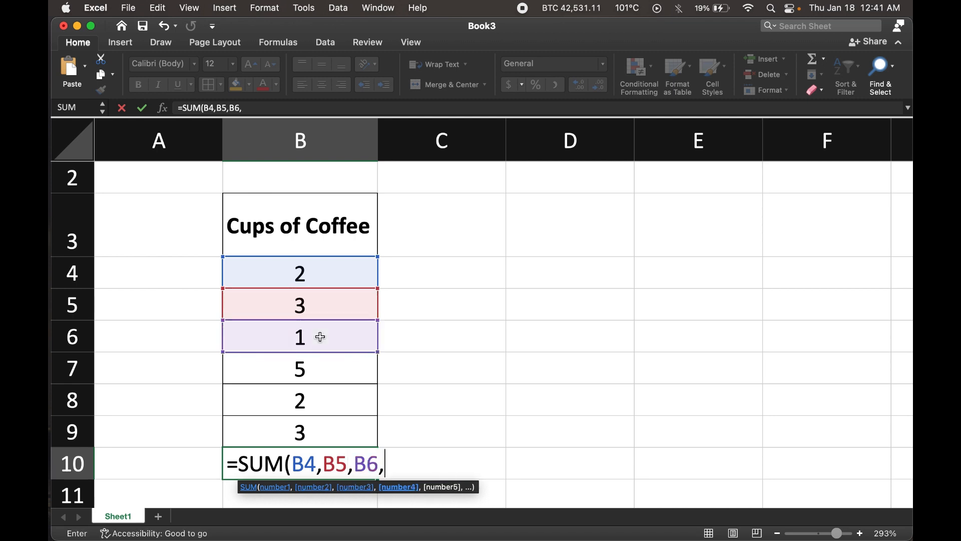
click(321, 370)
text(,)
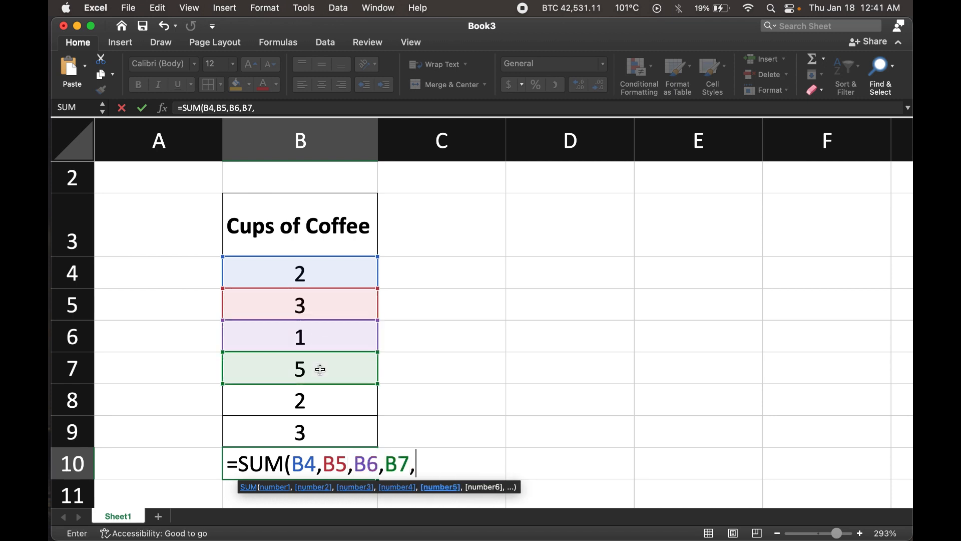
click(318, 406)
text(,)
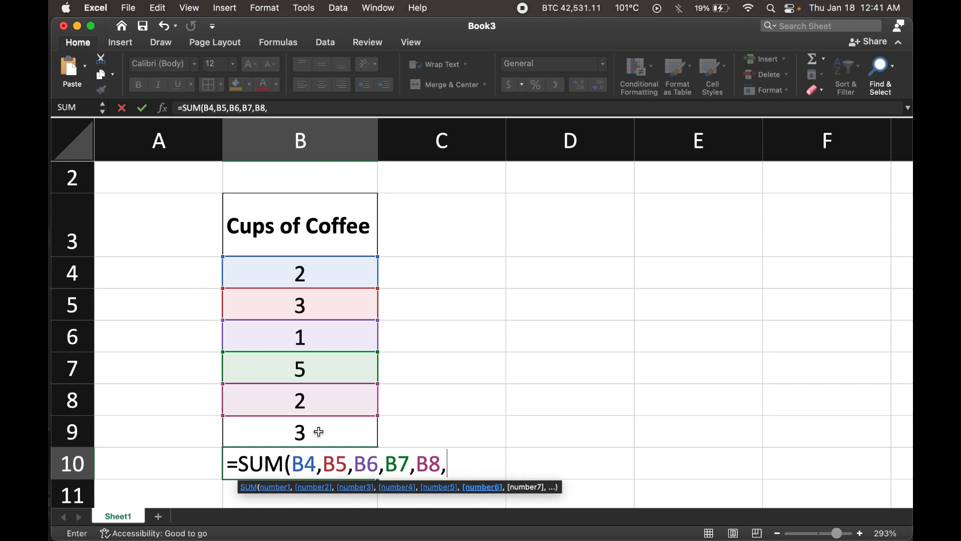
click(319, 432)
text())
key(Return)
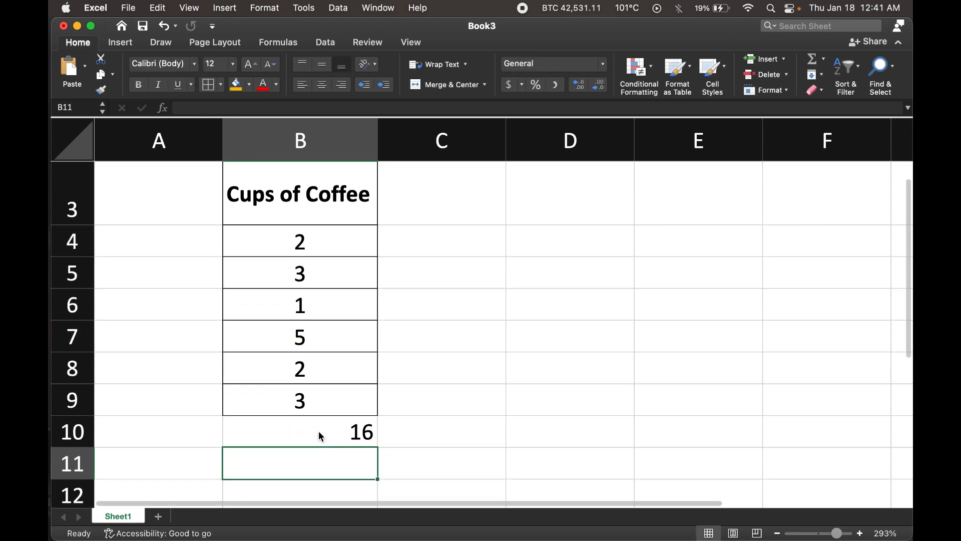
- Center the total in B10 horizontally and vertically and make it bold
click(323, 431)
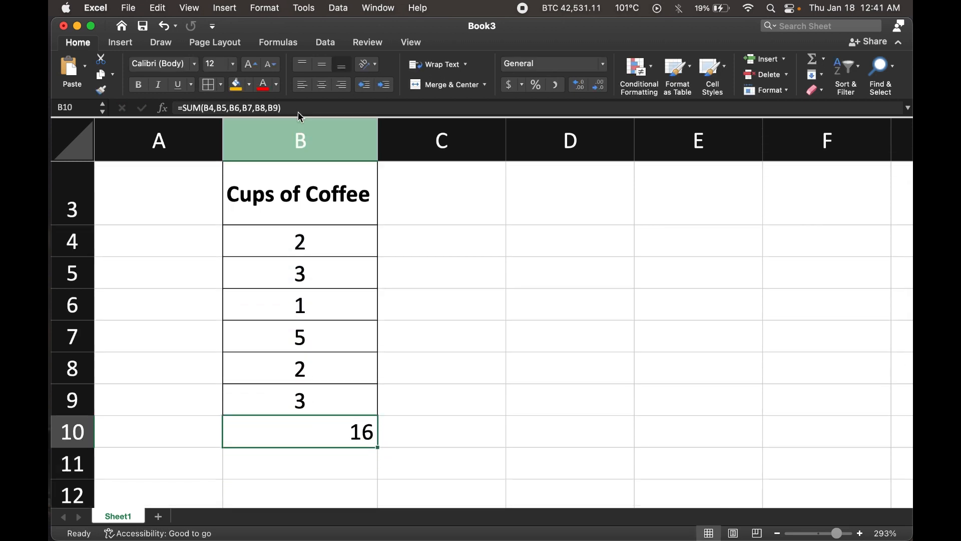
click(322, 85)
click(325, 65)
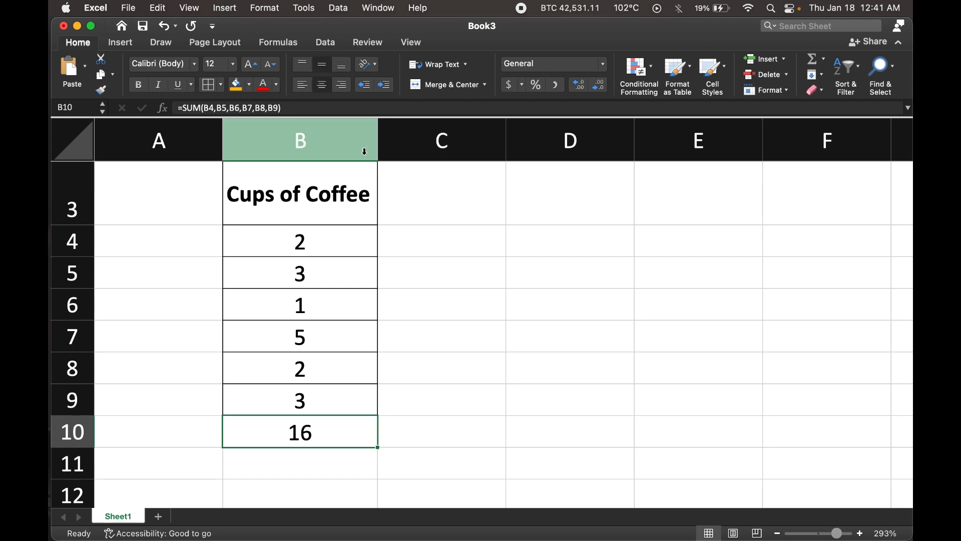
key(super+b)
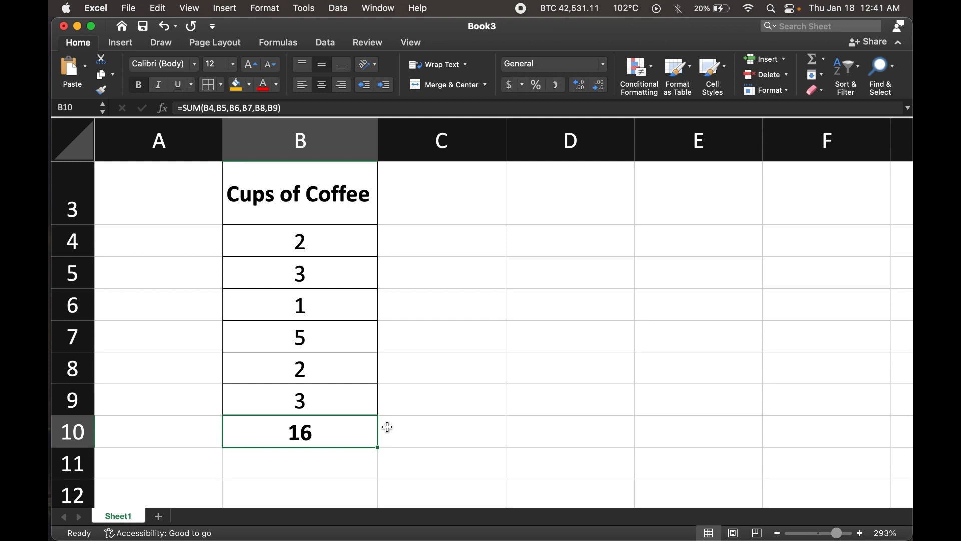
- Sum the coffee values as a range in C10 with =SUM(B4:B9), and make the result bold and centered in both directions
click(407, 433)
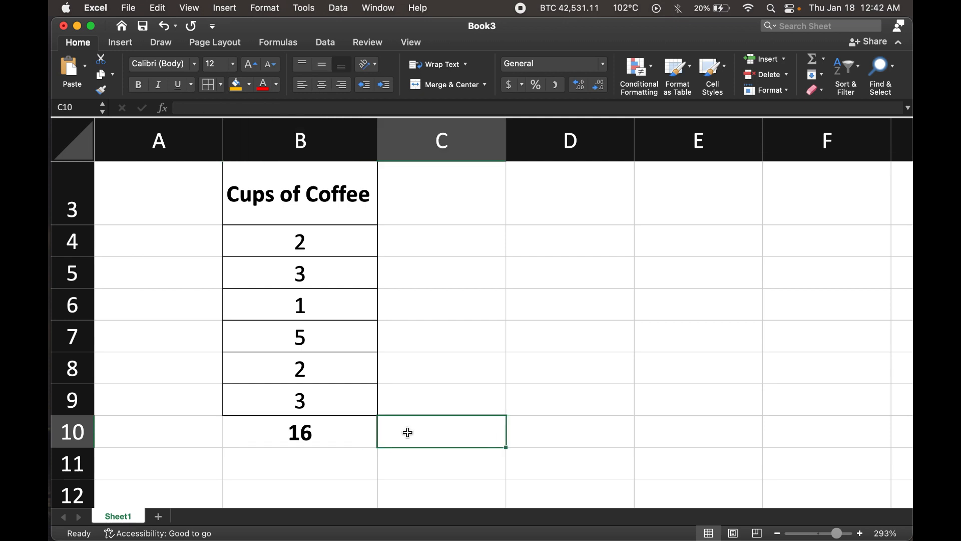
text(=)
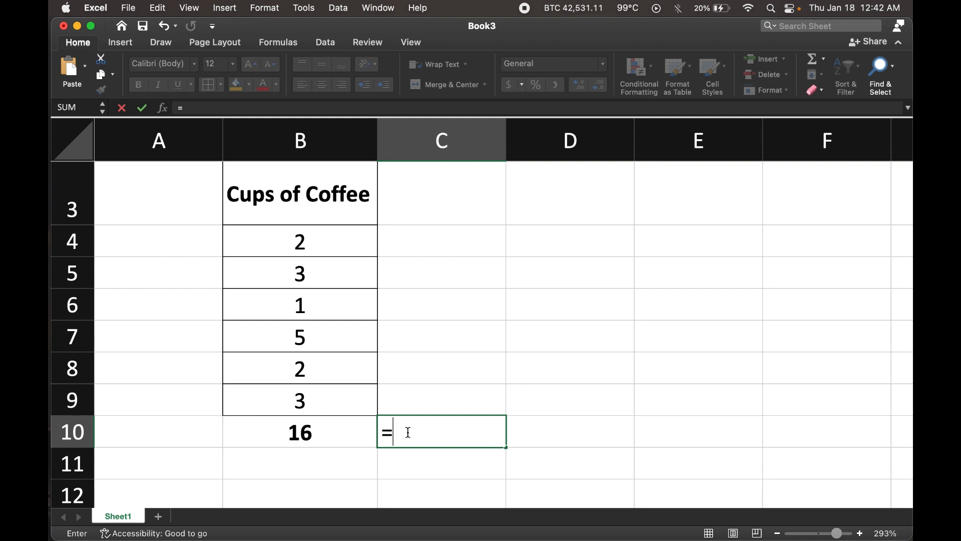
text(SUM()
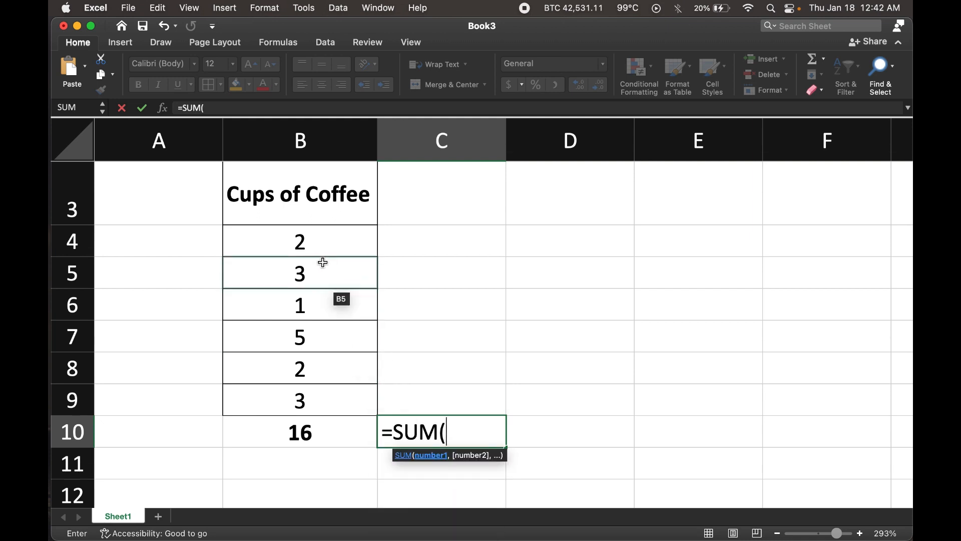
click(318, 250)
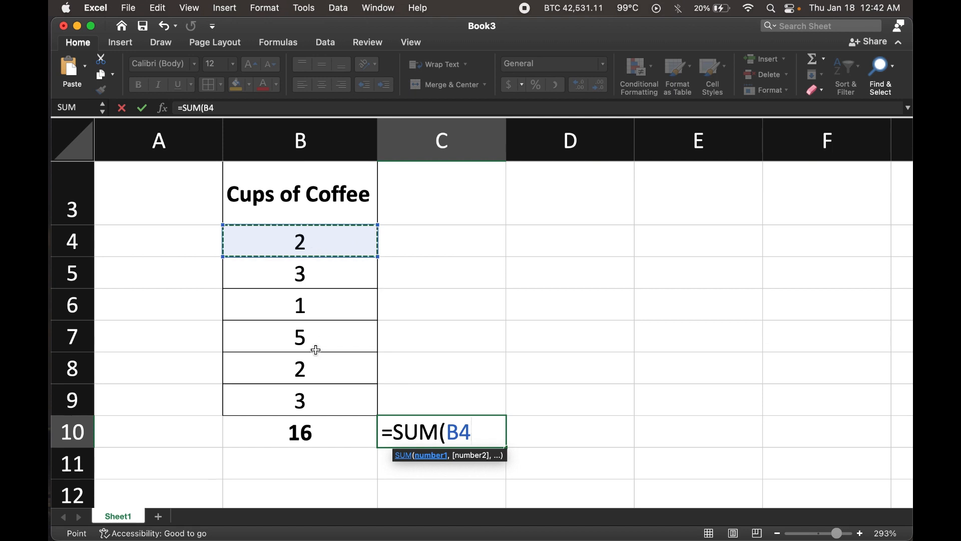
shift+click(316, 405)
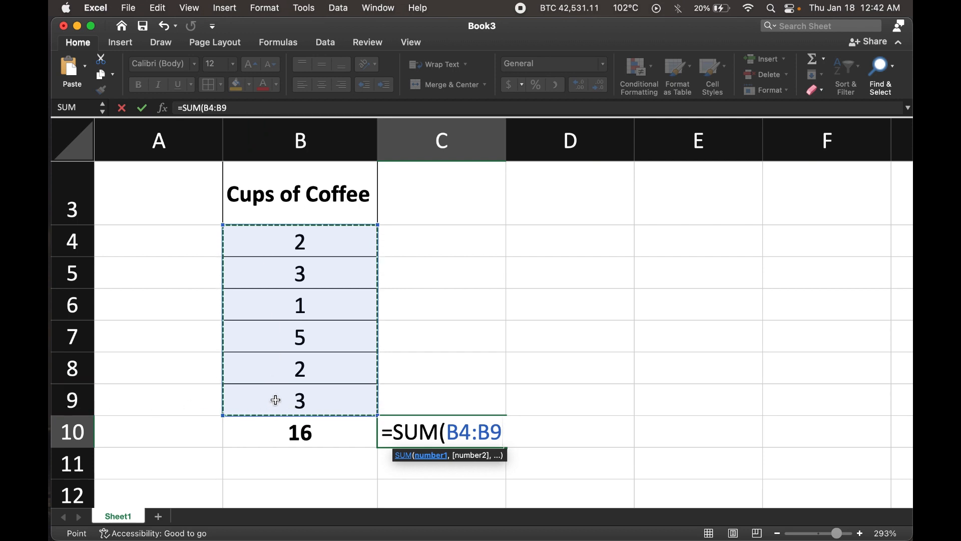
text())
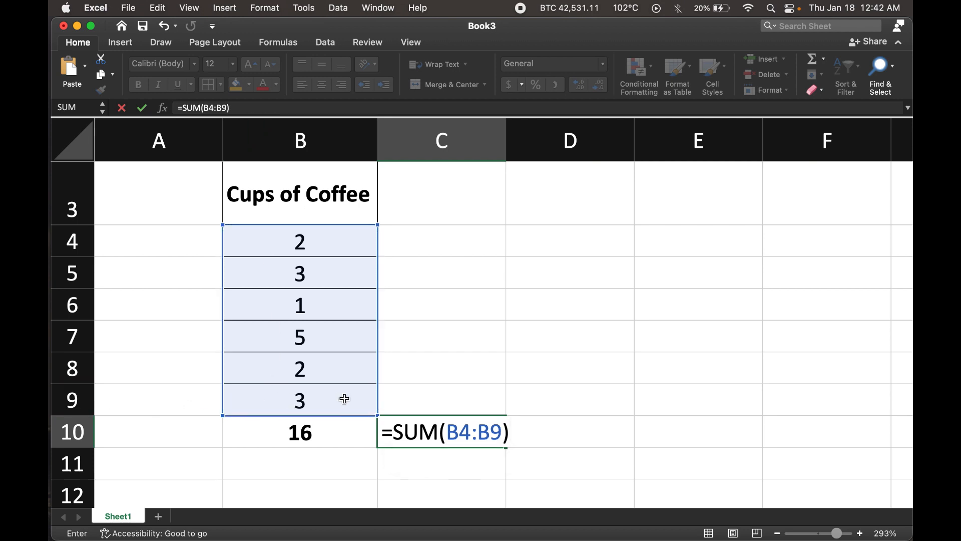
key(Return)
click(420, 423)
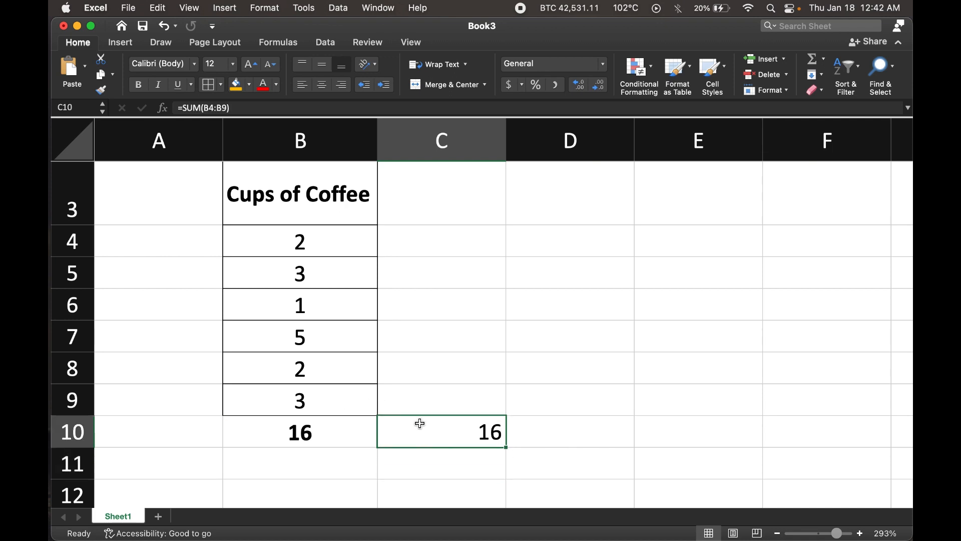
click(322, 85)
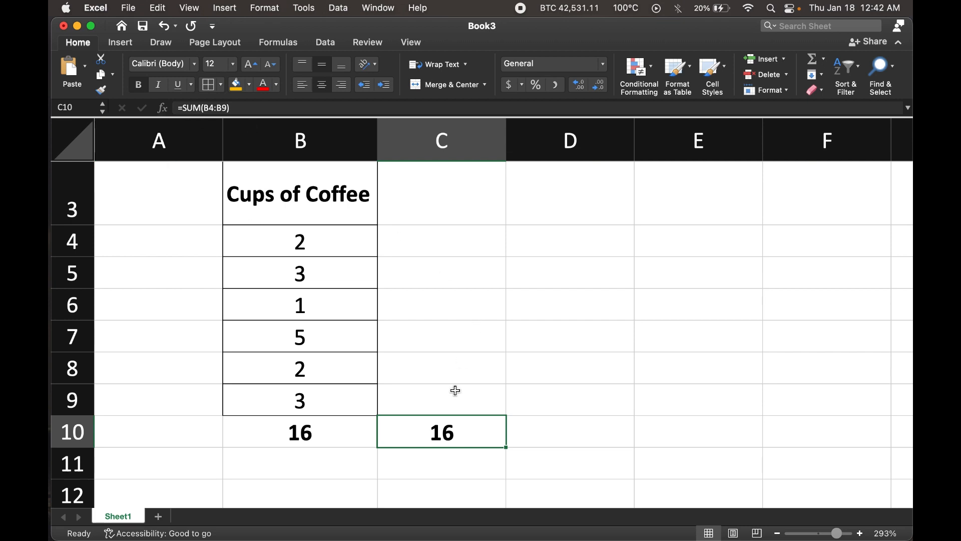
- Count the coffee values in cell C11 with =COUNT(B4:B9)
click(434, 466)
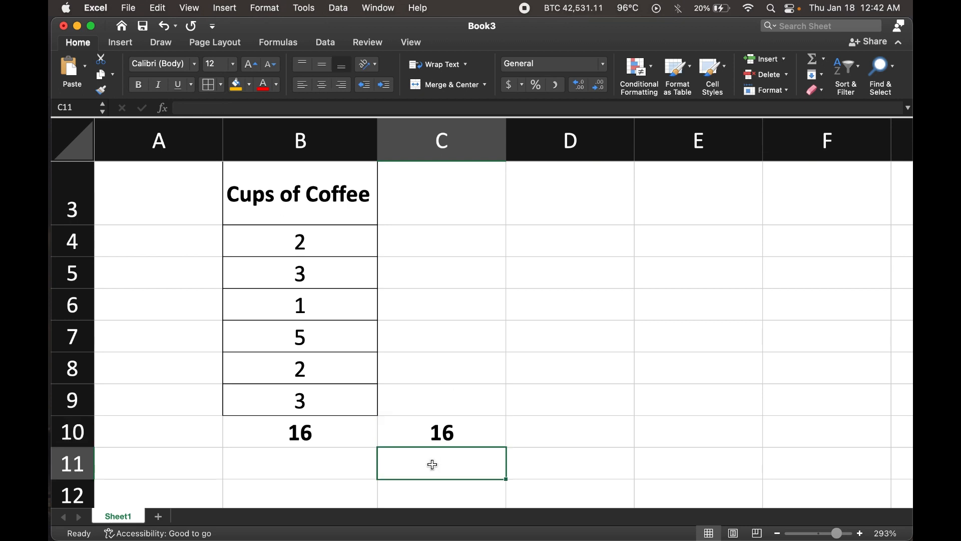
text(=)
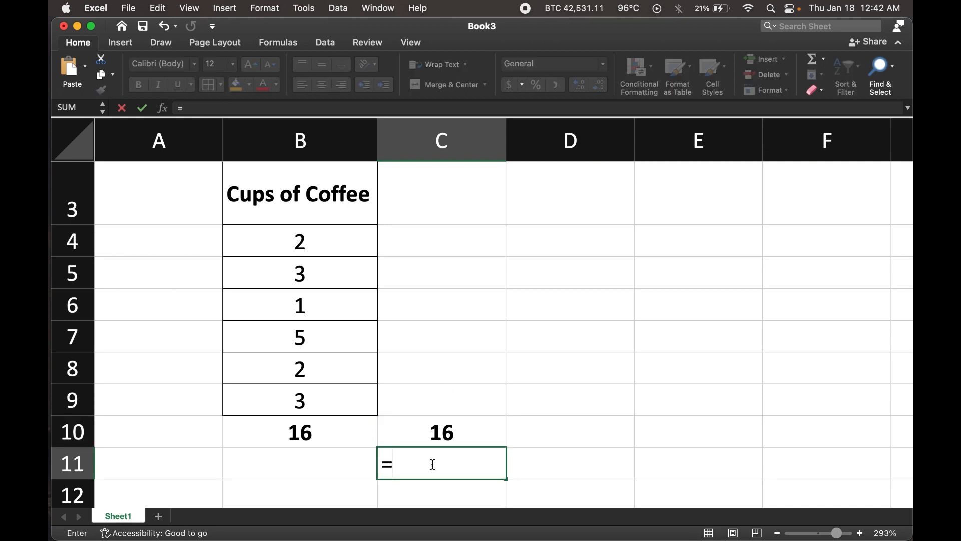
text(COUN)
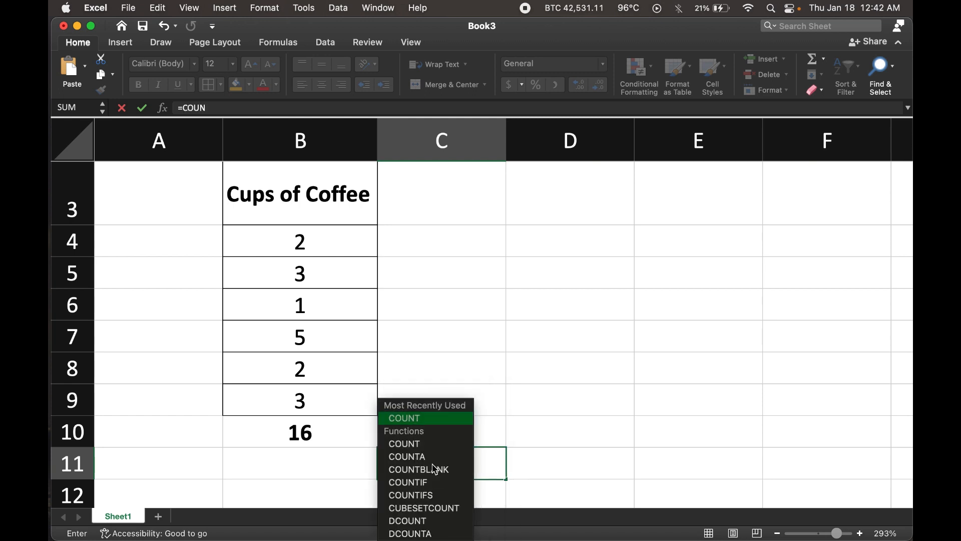
text(T()
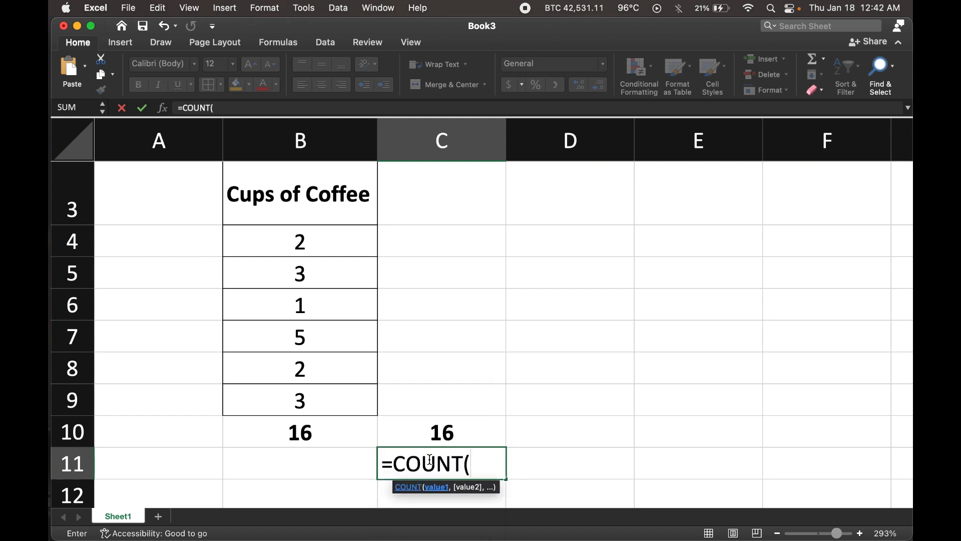
click(327, 245)
drag(321, 334, 310, 401)
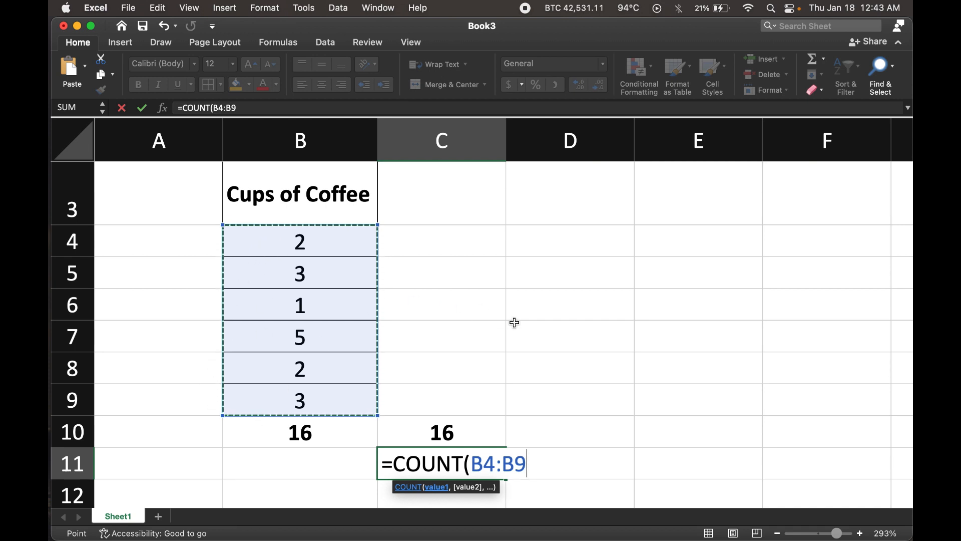
text())
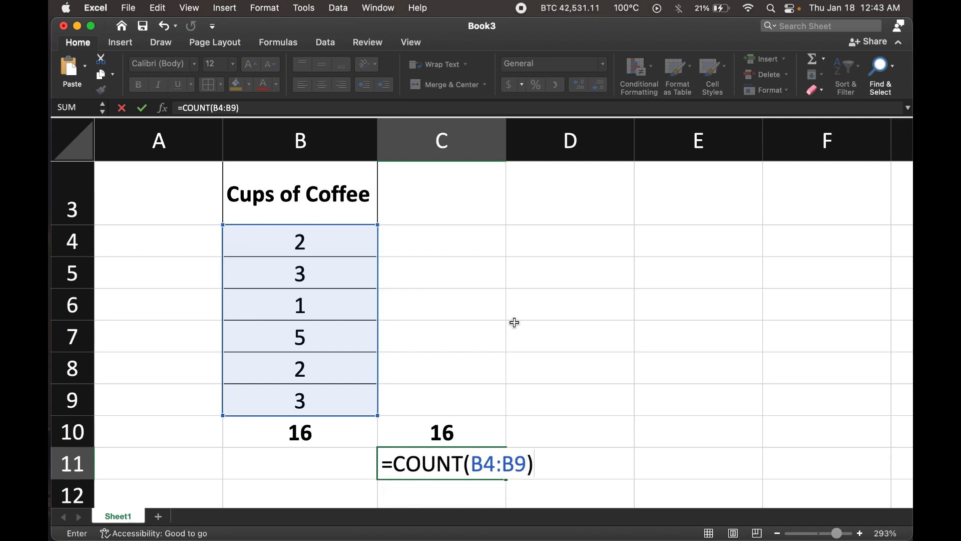
scroll(443, 435, down, 2)
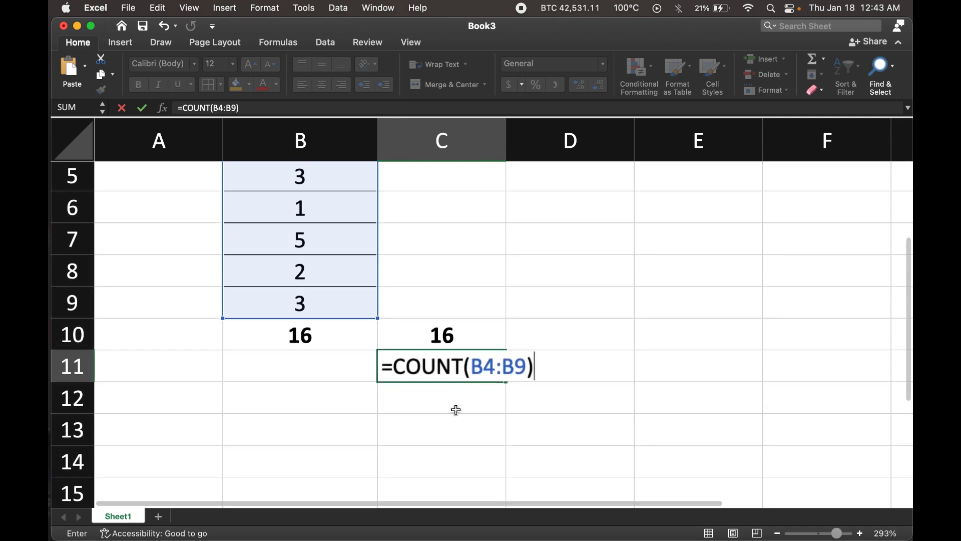
scroll(512, 322, up, 2)
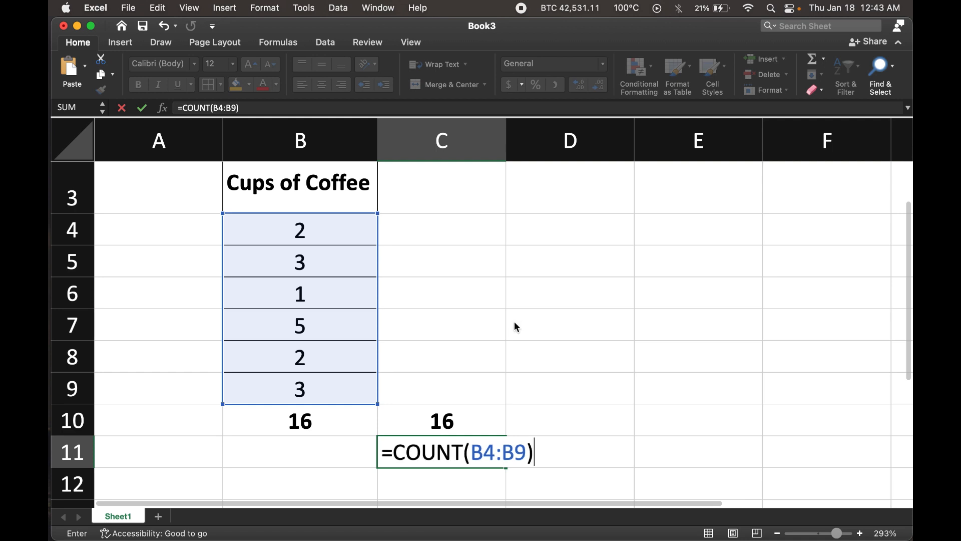
key(Return)
- Center the count in C11 horizontally and vertically and make it bold
click(480, 441)
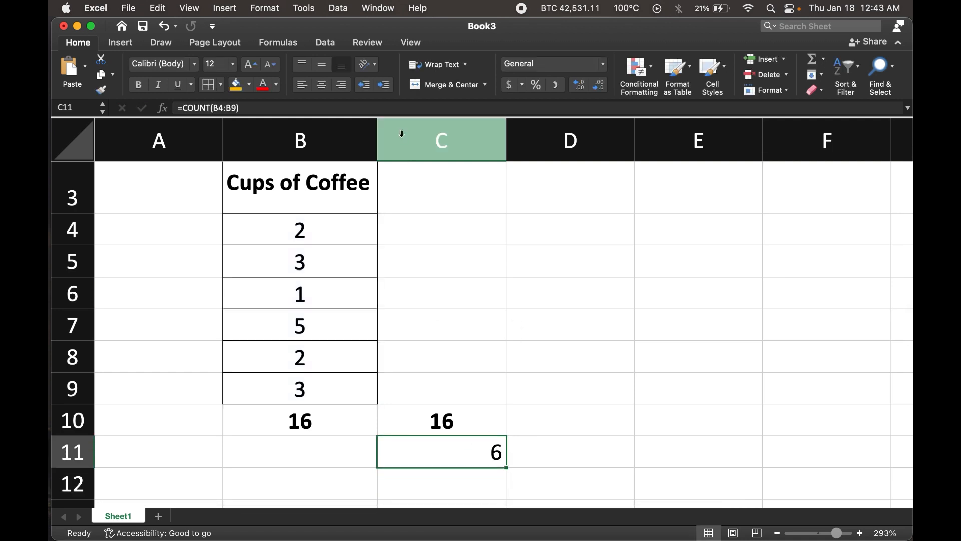
click(329, 89)
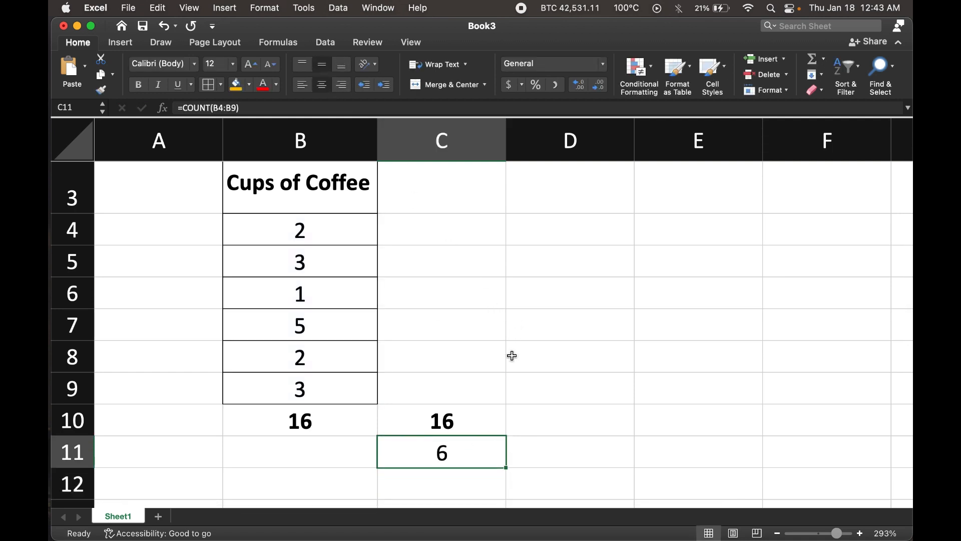
key(super+b)
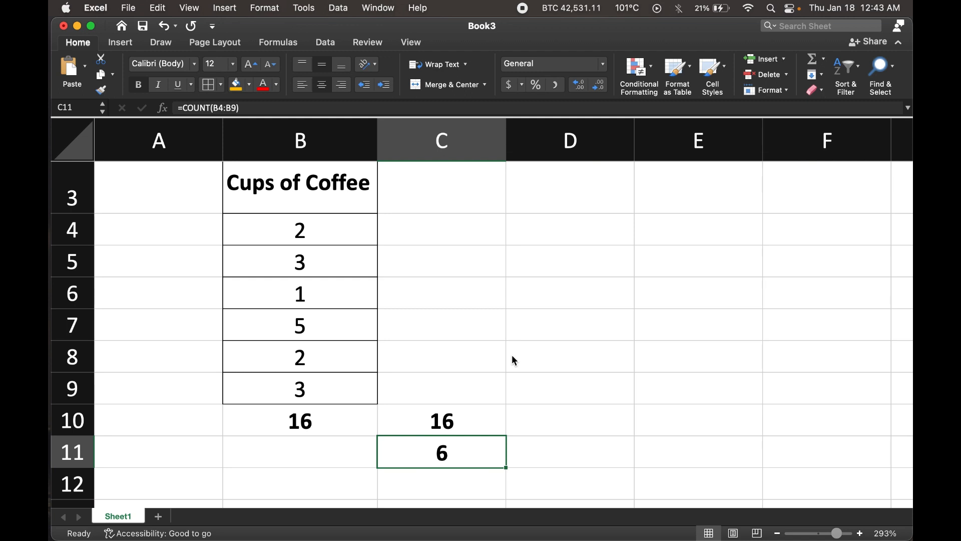
- Select the empty cell D10 beside the range-based sum
key(Up)
key(Right)
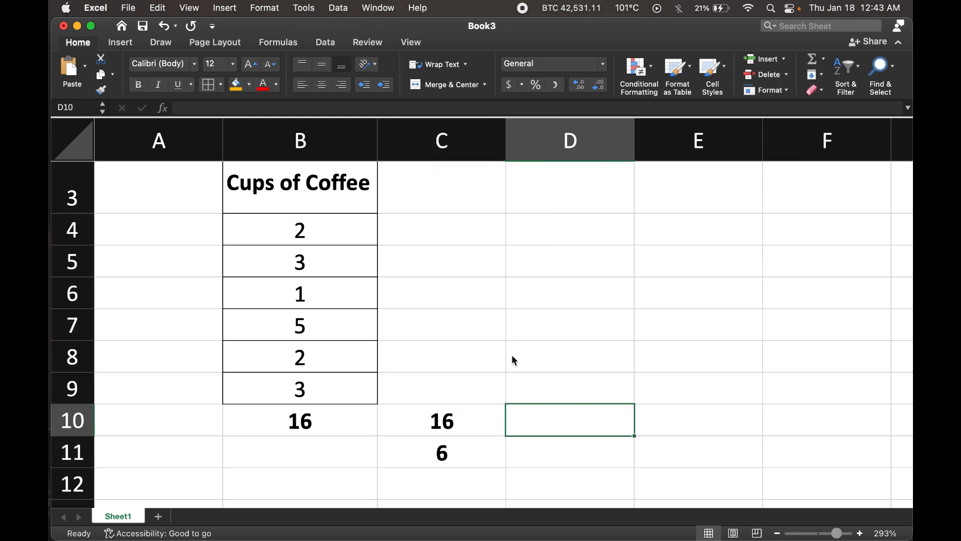